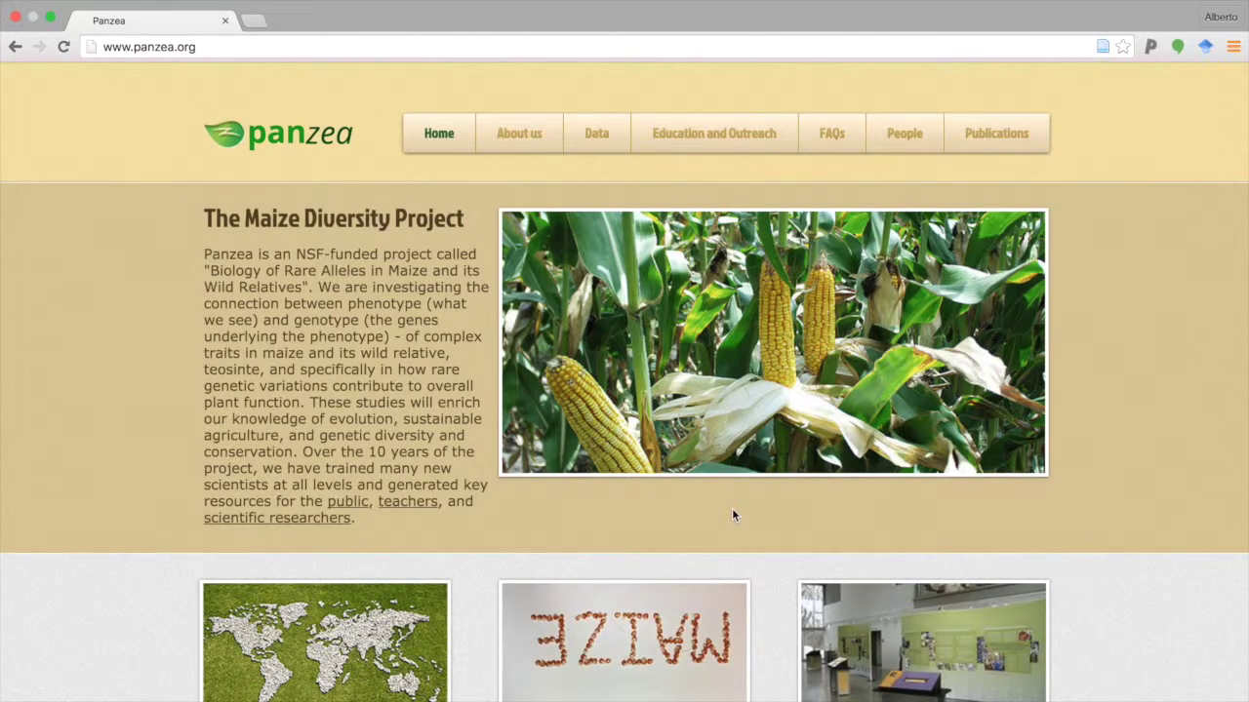
Switch from the Chrome Panzea page to the full-screen terminal desktop space
{"action": "key", "text": "ctrl+Right"}
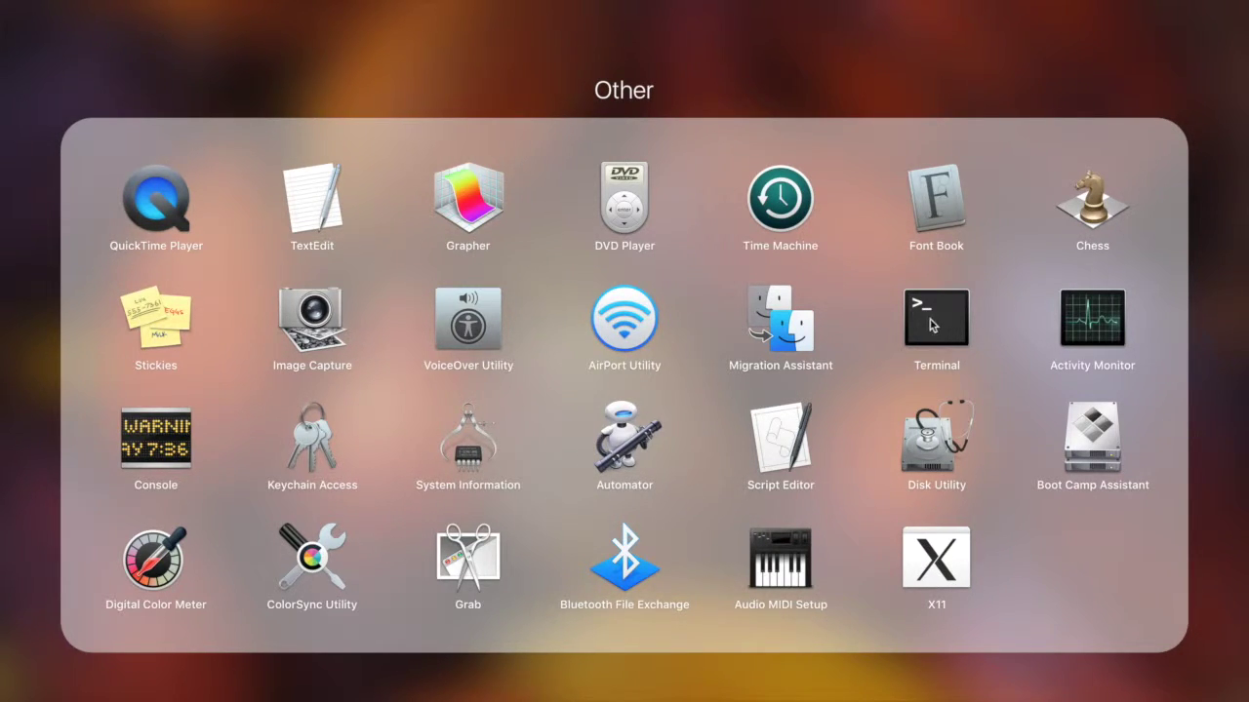
Launch a new Terminal window from Launchpad's Other folder
{"action": "left_click", "coordinate": [1137, 636]}
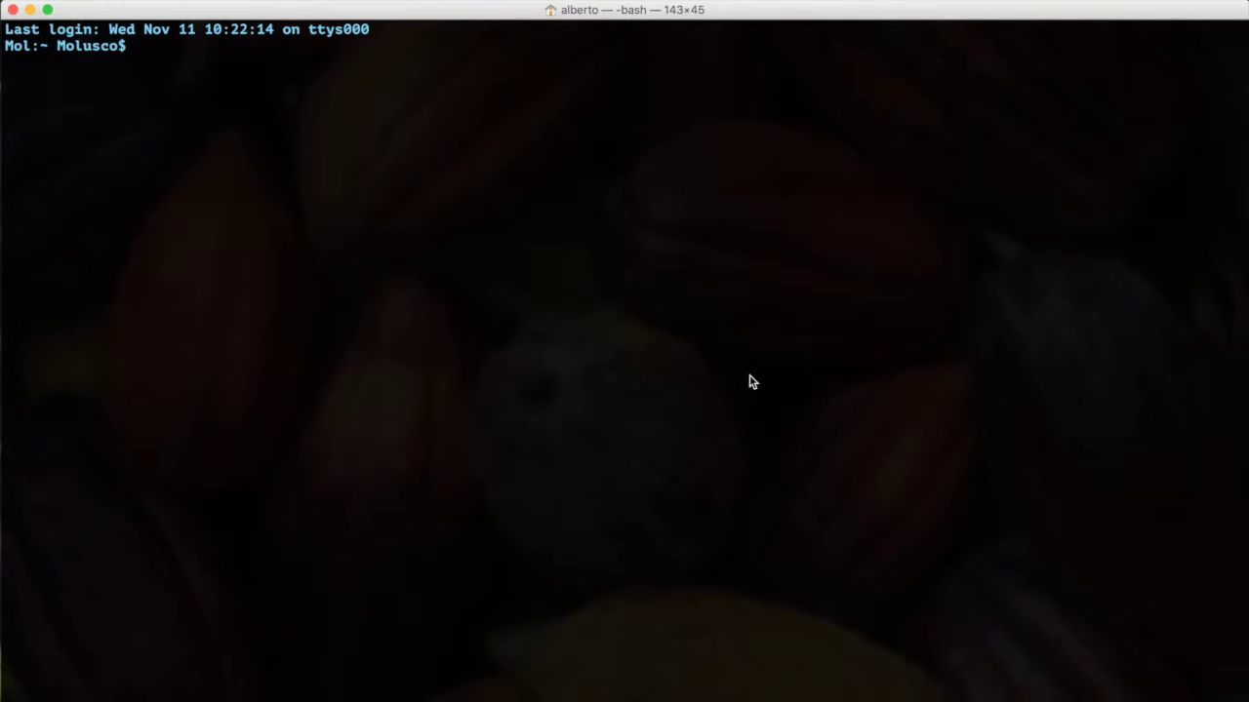
{"action": "type", "text": "pwd"}
Print the working directory, move into Desktop, list it, and erase the half-typed git
{"action": "key", "text": "Return"}
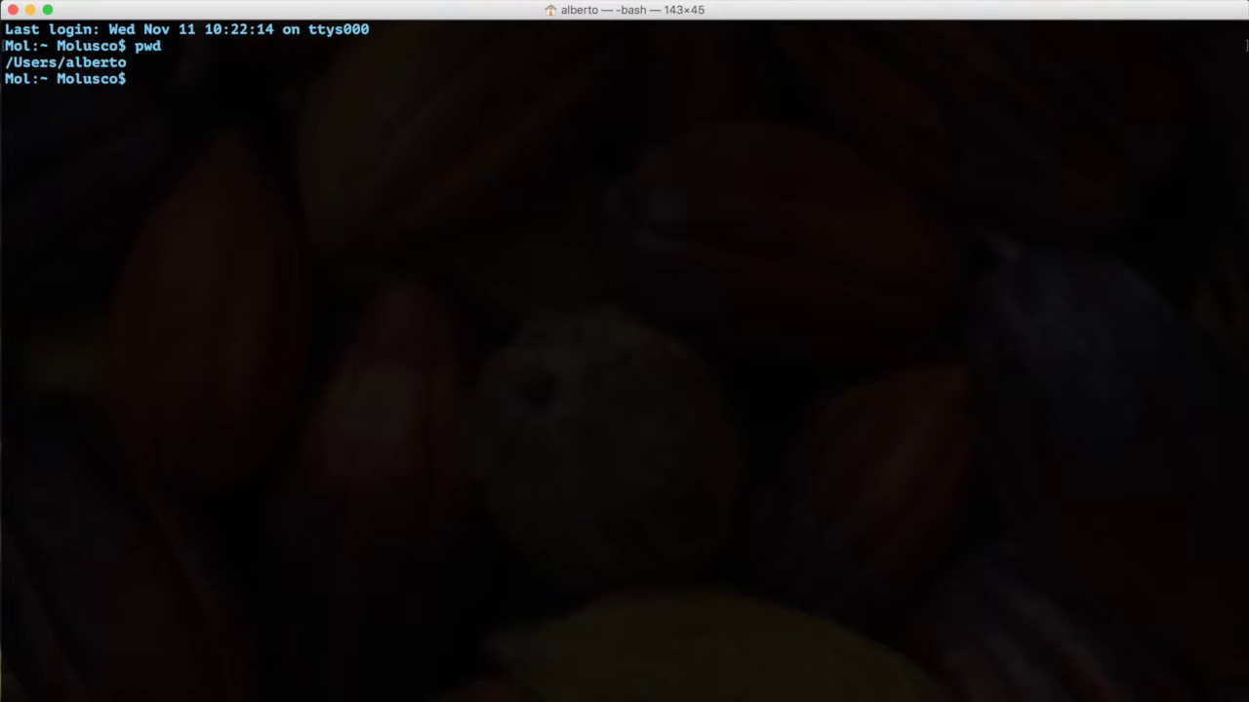
{"action": "type", "text": "cd "}
{"action": "type", "text": "Des"}
{"action": "key", "text": "Tab"}
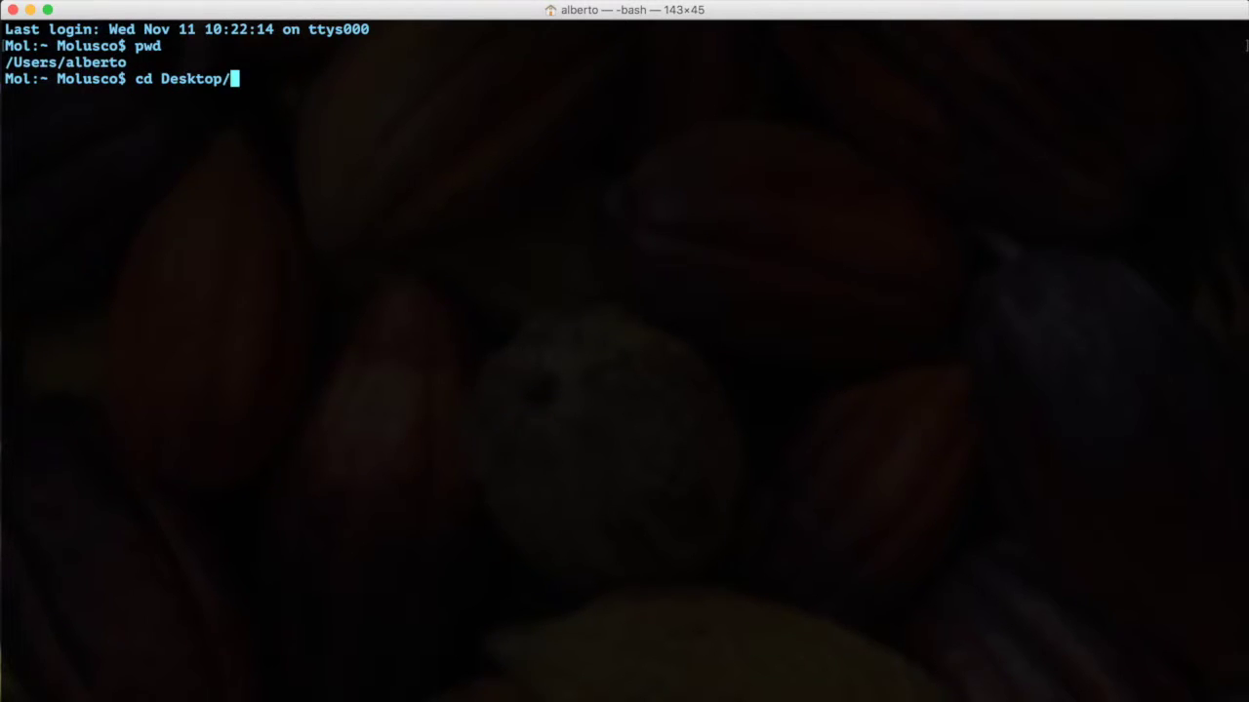
{"action": "key", "text": "Return"}
{"action": "type", "text": "ls"}
{"action": "key", "text": "Return"}
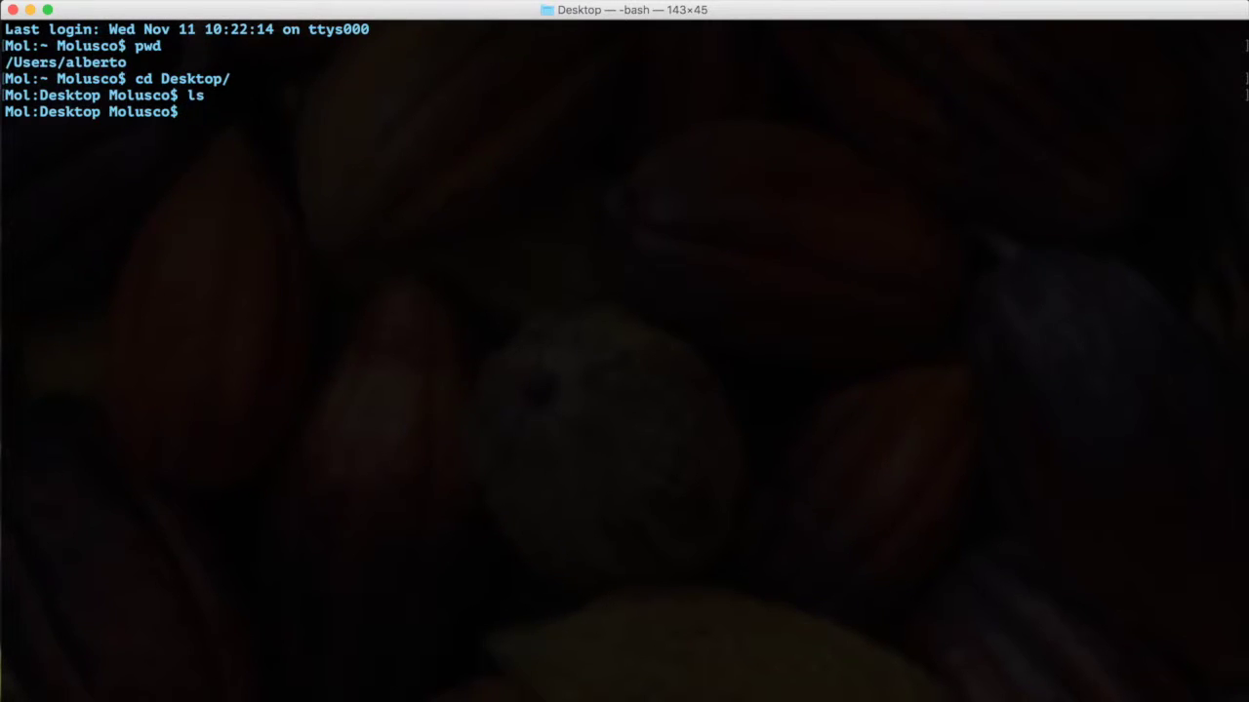
{"action": "type", "text": "git"}
{"action": "key", "text": "BackSpace"}
{"action": "key", "text": "BackSpace"}
{"action": "key", "text": "BackSpace"}
{"action": "type", "text": "git clone https://bitbucket.org/tasseladmin/tassel-5-standalone.git"}
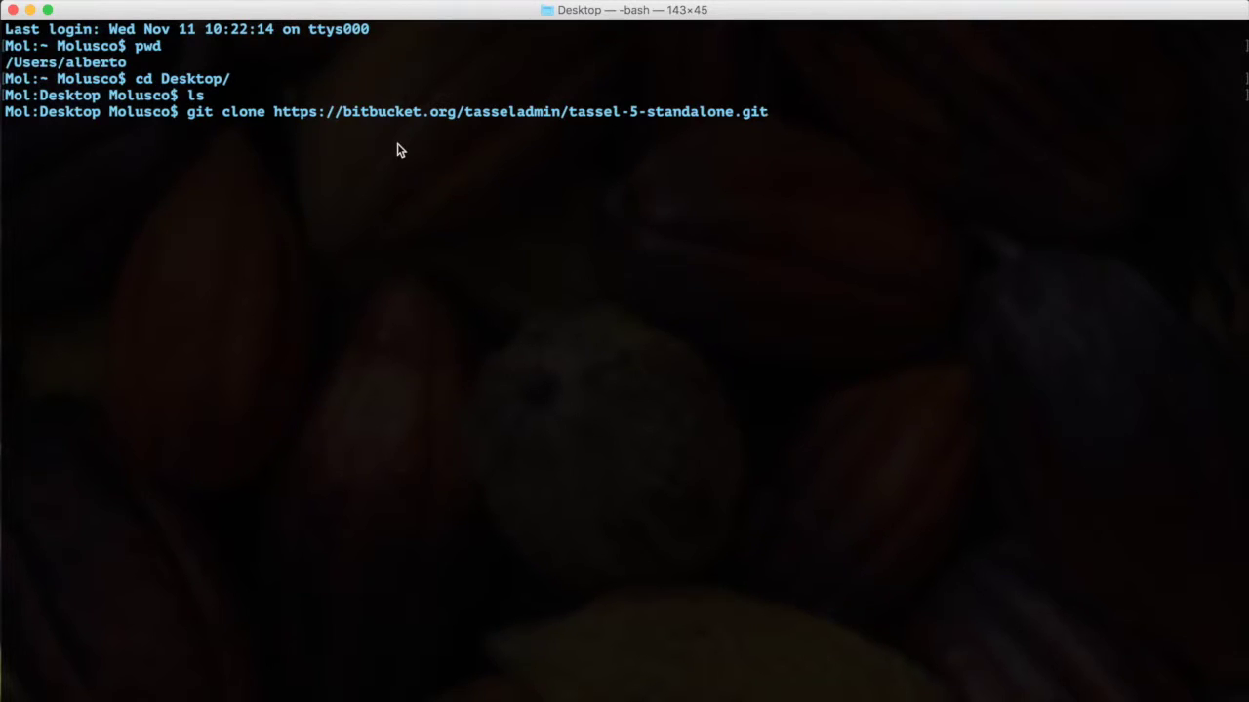
{"action": "key", "text": "Return"}
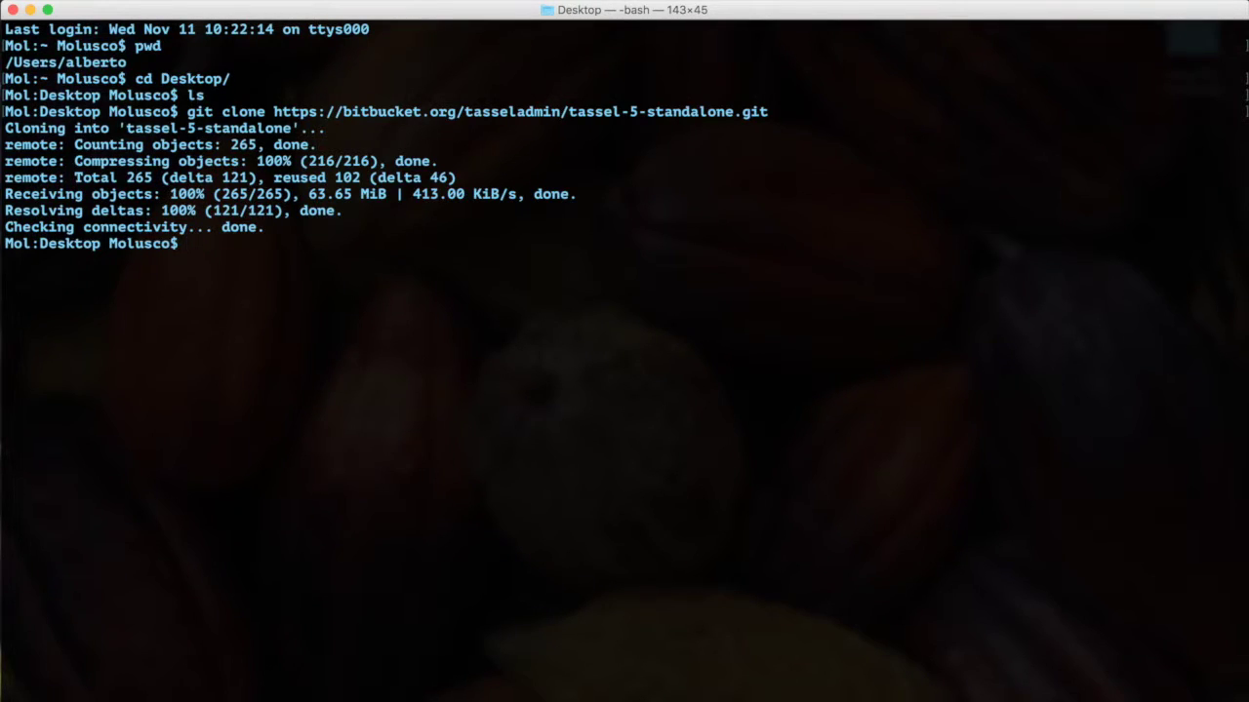
{"action": "type", "text": "clear"}
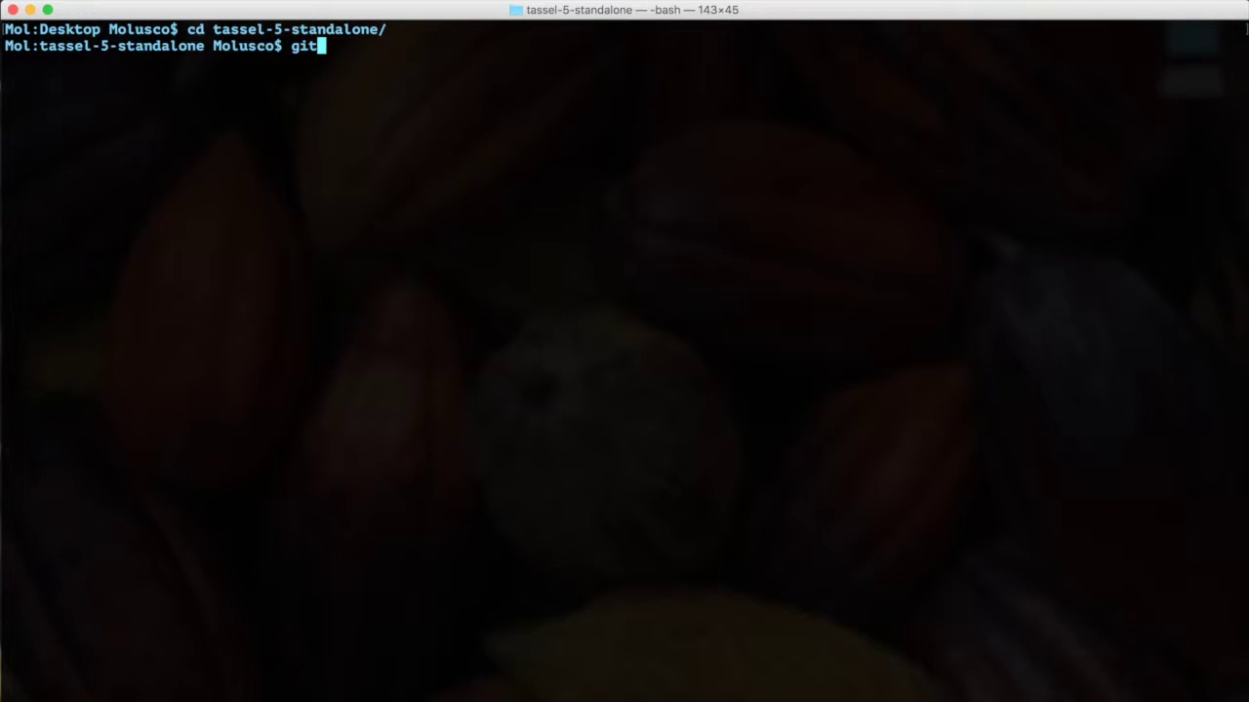
{"action": "type", "text": " pull"}
Run git pull inside tassel-5-standalone, which reports it is already up to date
{"action": "key", "text": "Return"}
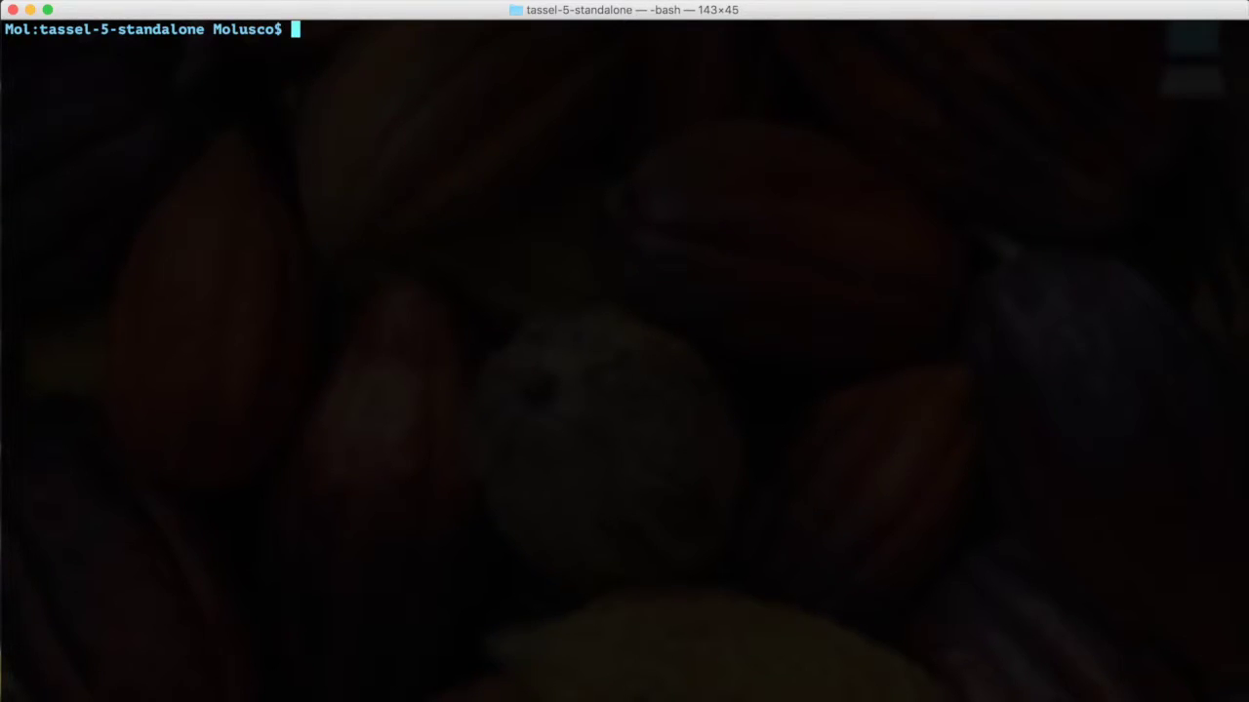
{"action": "type", "text": "./start_tassel.pl -Xmx6g"}
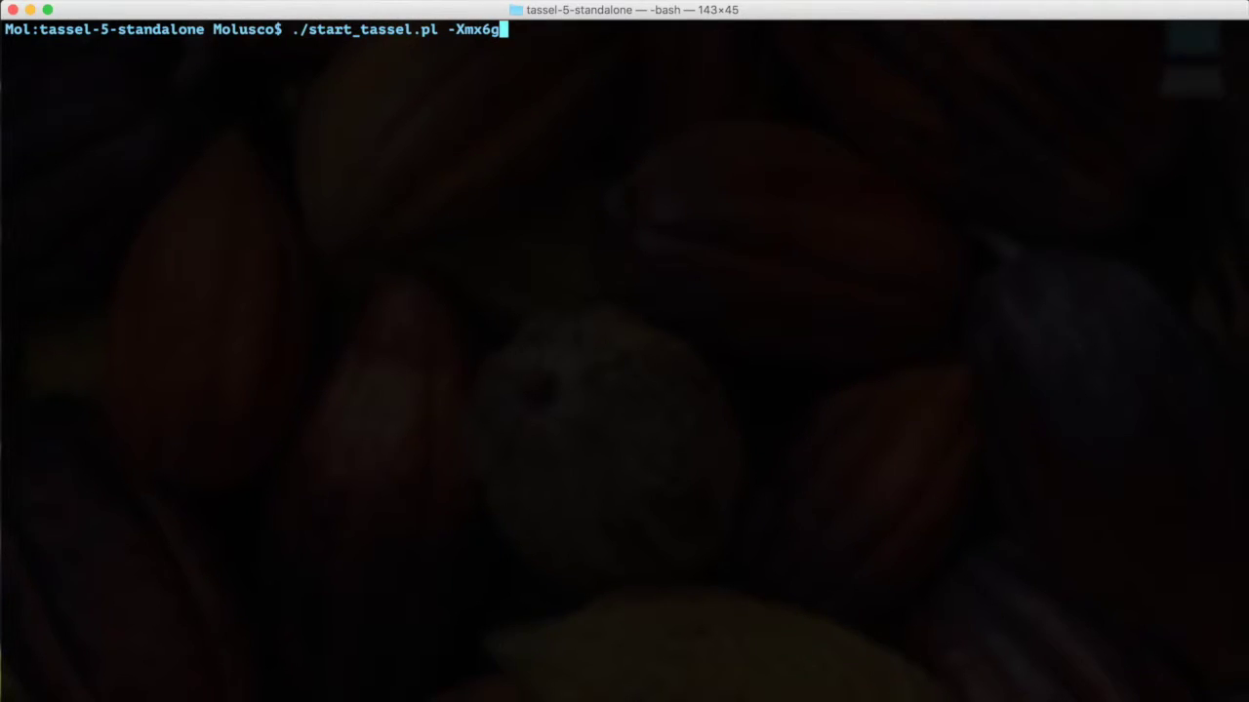
Start TASSEL 5.2.16 with ./start_tassel.pl -Xmx6g and browse its Data menu
{"action": "key", "text": "Return"}
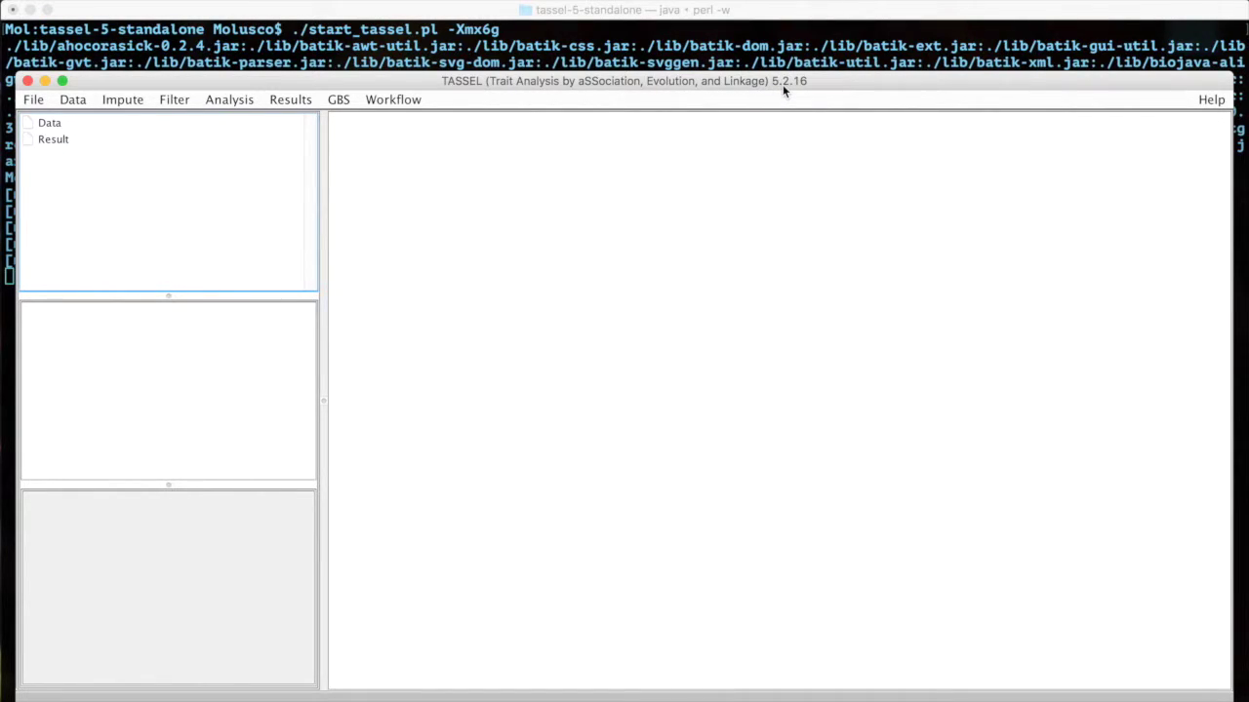
{"action": "left_click", "coordinate": [72, 99]}
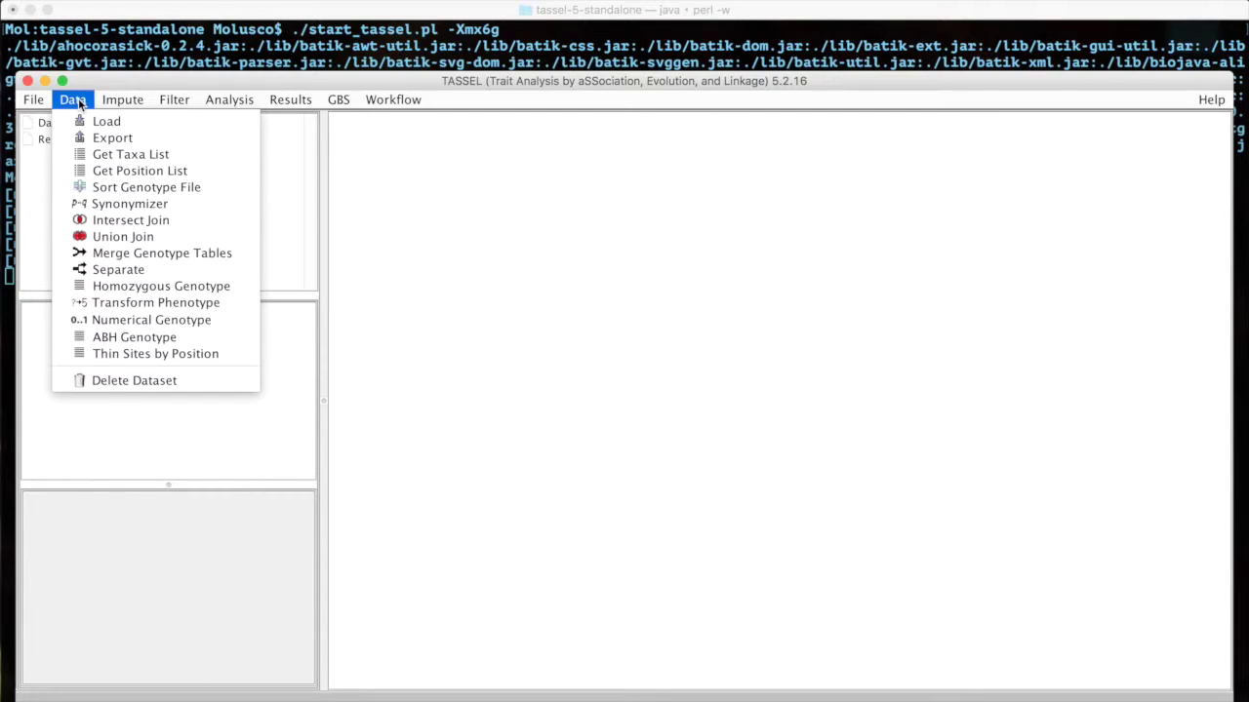
Dismiss the Data menu and close the TASSEL window
{"action": "left_click", "coordinate": [78, 100]}
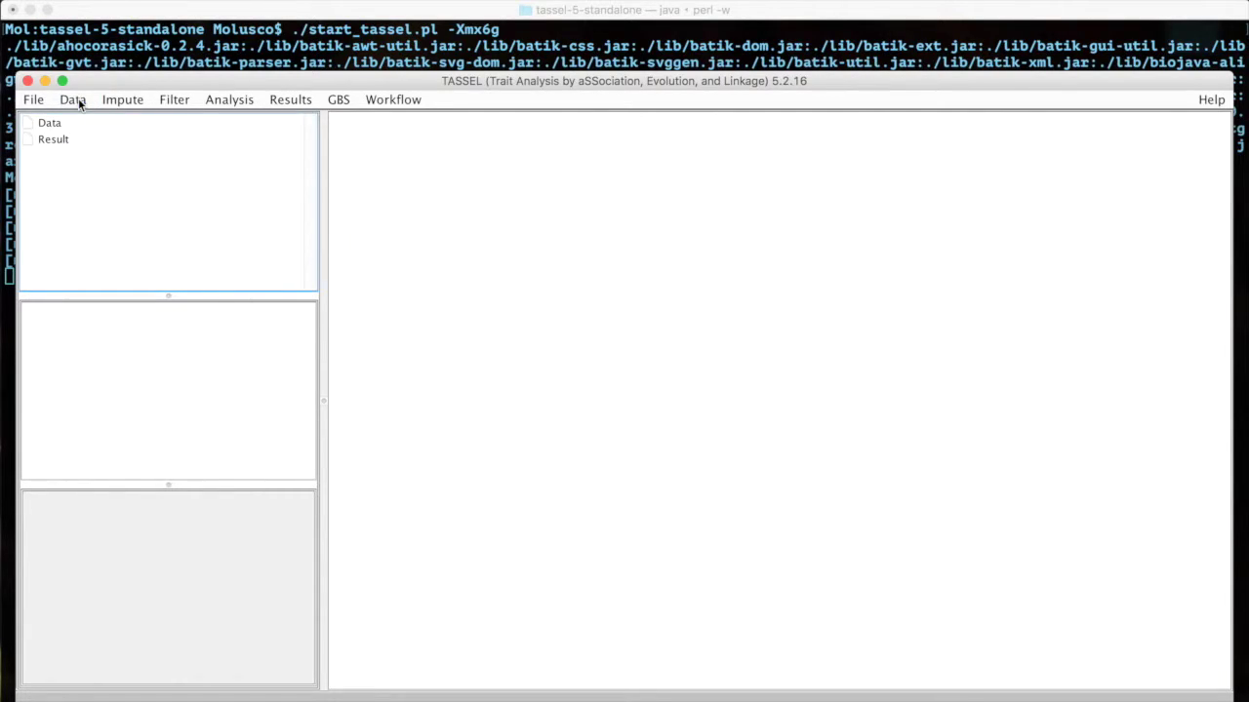
{"action": "left_click", "coordinate": [30, 82]}
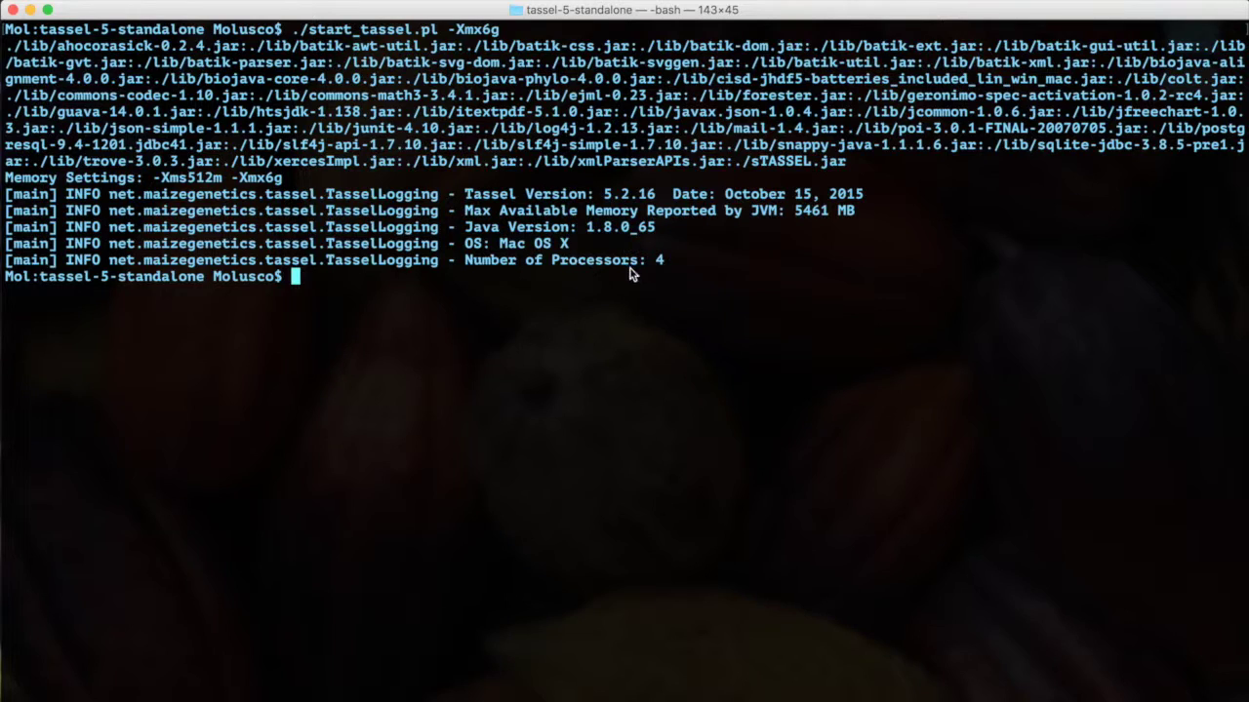
Make Terminal full screen and recall the ./start_tassel.pl -Xmx6g command
{"action": "left_click_drag", "start_coordinate": [646, 261], "coordinate": [653, 263]}
{"action": "left_click", "coordinate": [539, 293]}
{"action": "double_click", "coordinate": [419, 6]}
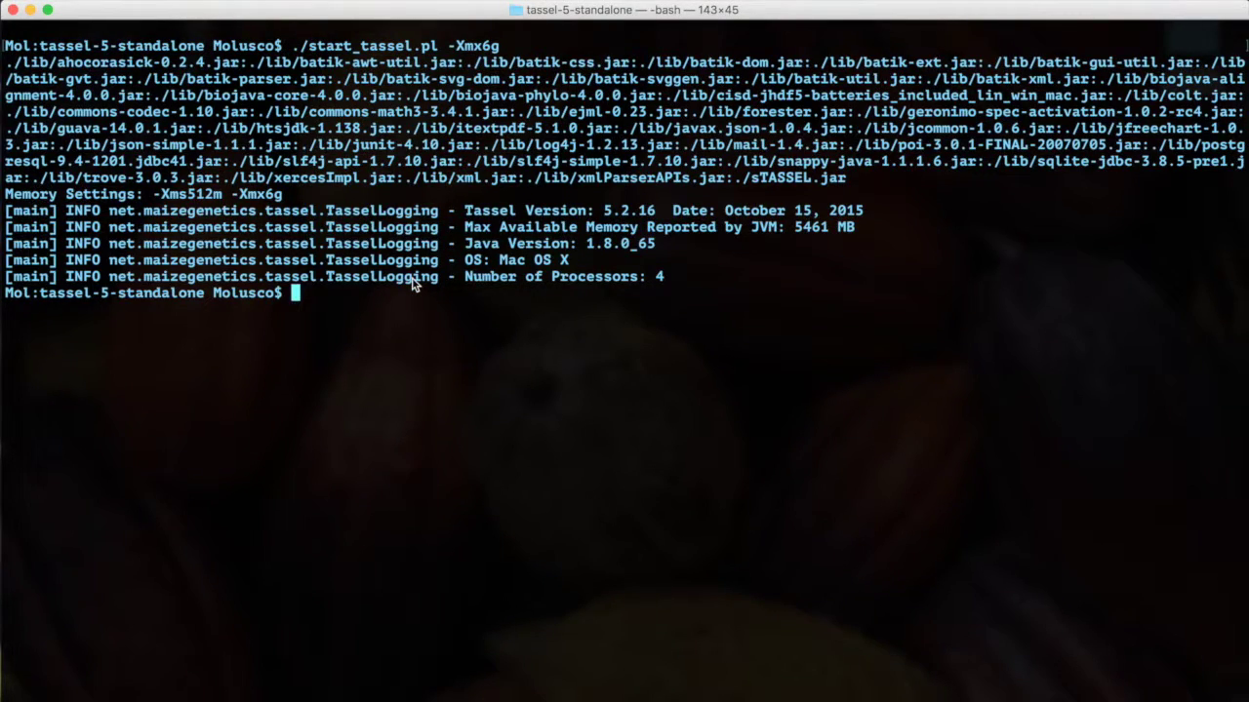
{"action": "key", "text": "Up"}
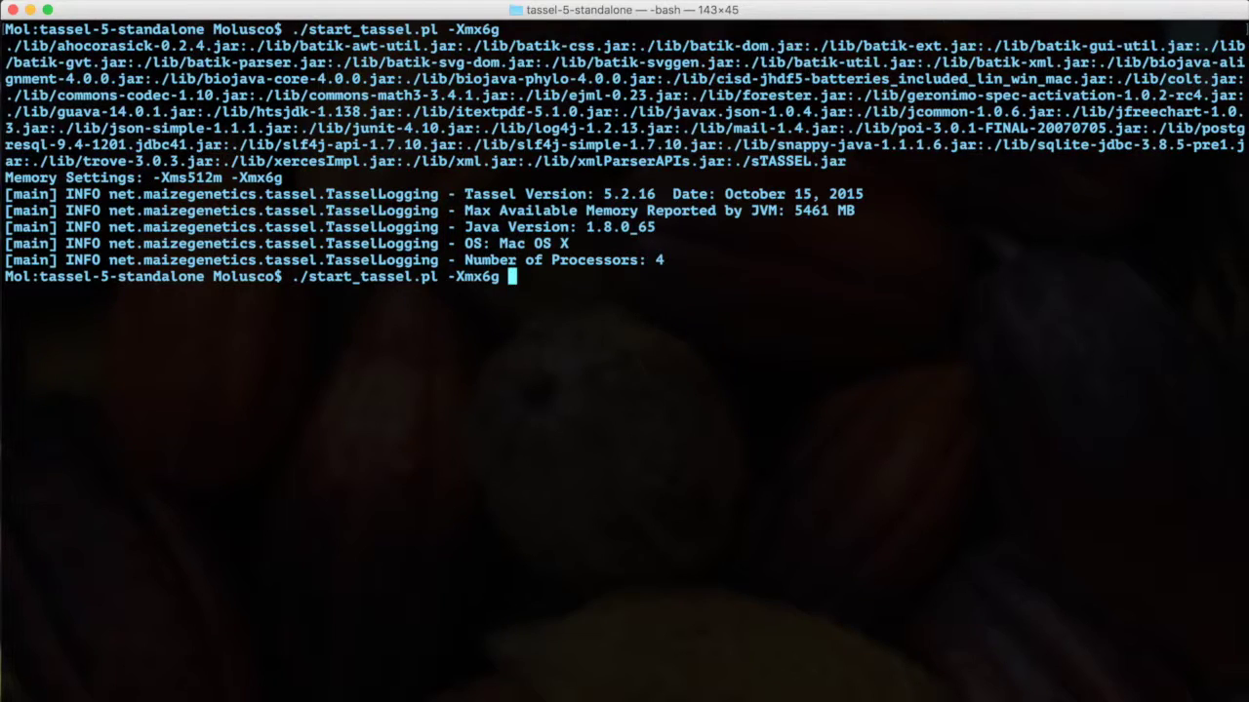
{"action": "type", "text": "-"}
{"action": "type", "text": "import"}
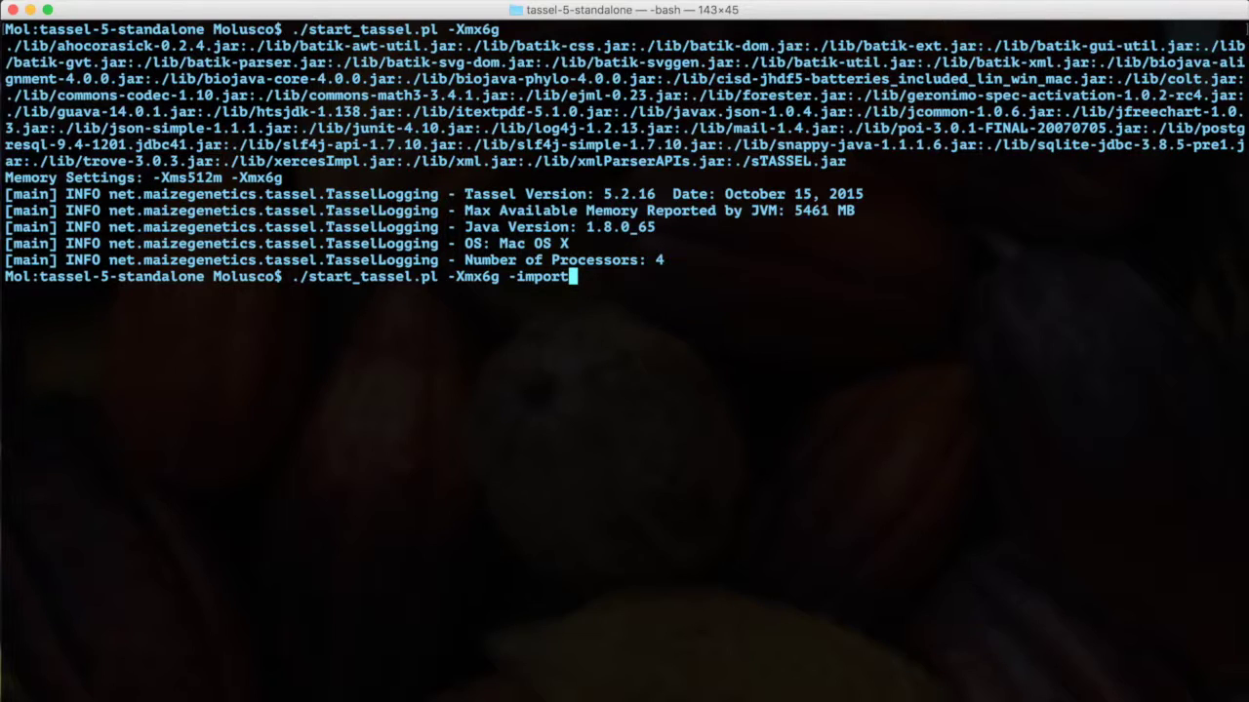
{"action": "type", "text": "Guess"}
{"action": "type", "text": "/"}
Append -importGuess TASSELTutorialData/data/mdp_genotype.hmp.txt to the recalled launch command
{"action": "key", "text": "Tab"}
{"action": "key", "text": "Tab"}
{"action": "key", "text": "BackSpace"}
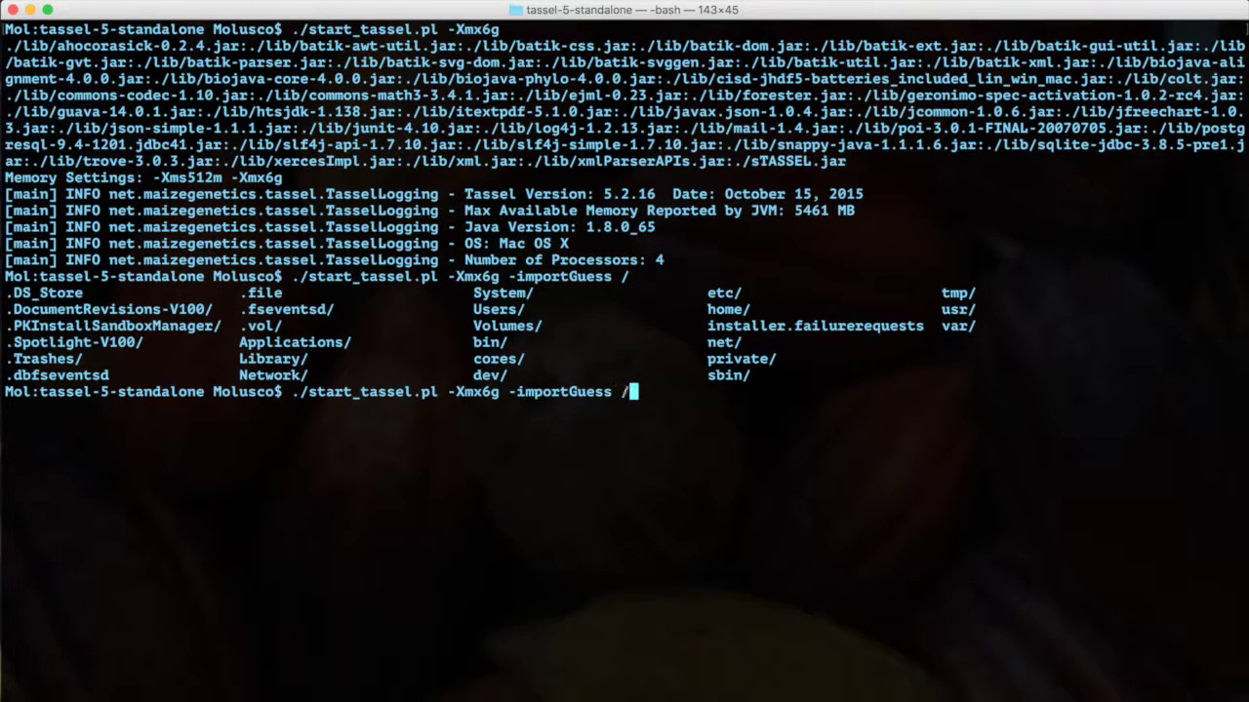
{"action": "key", "text": "Tab"}
{"action": "key", "text": "Tab"}
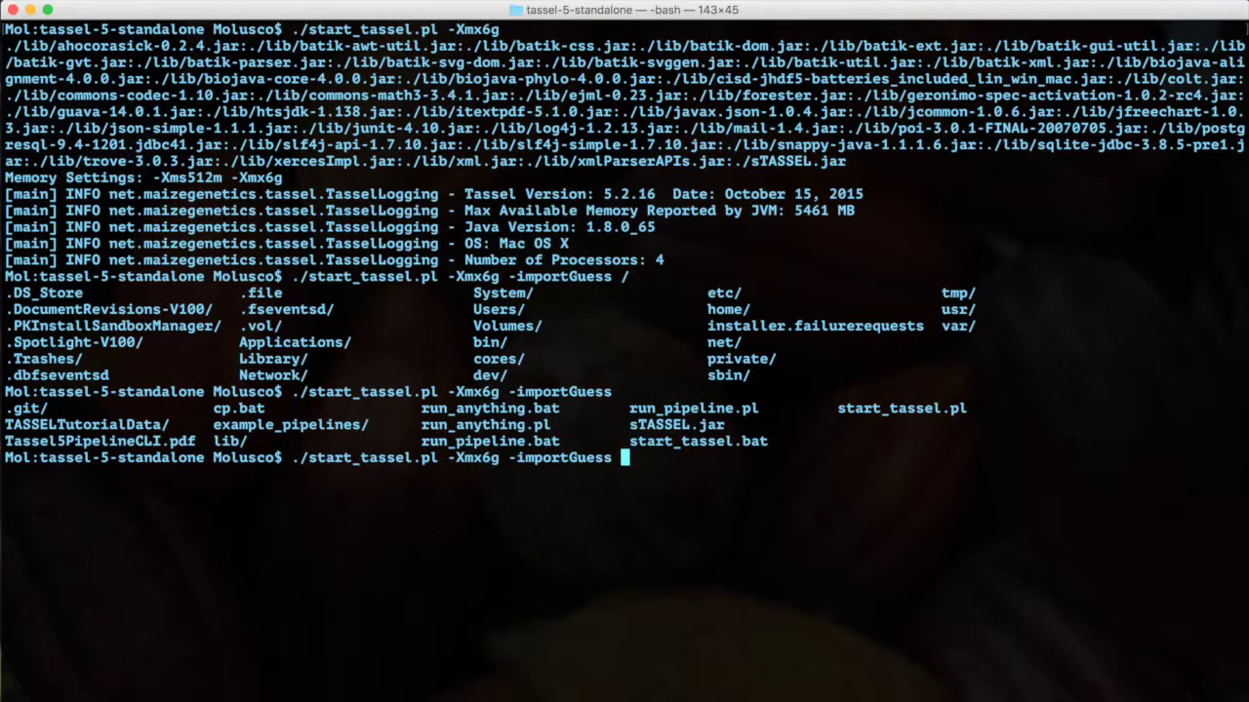
{"action": "type", "text": "Ta"}
{"action": "key", "text": "BackSpace"}
{"action": "type", "text": "A"}
{"action": "key", "text": "Tab"}
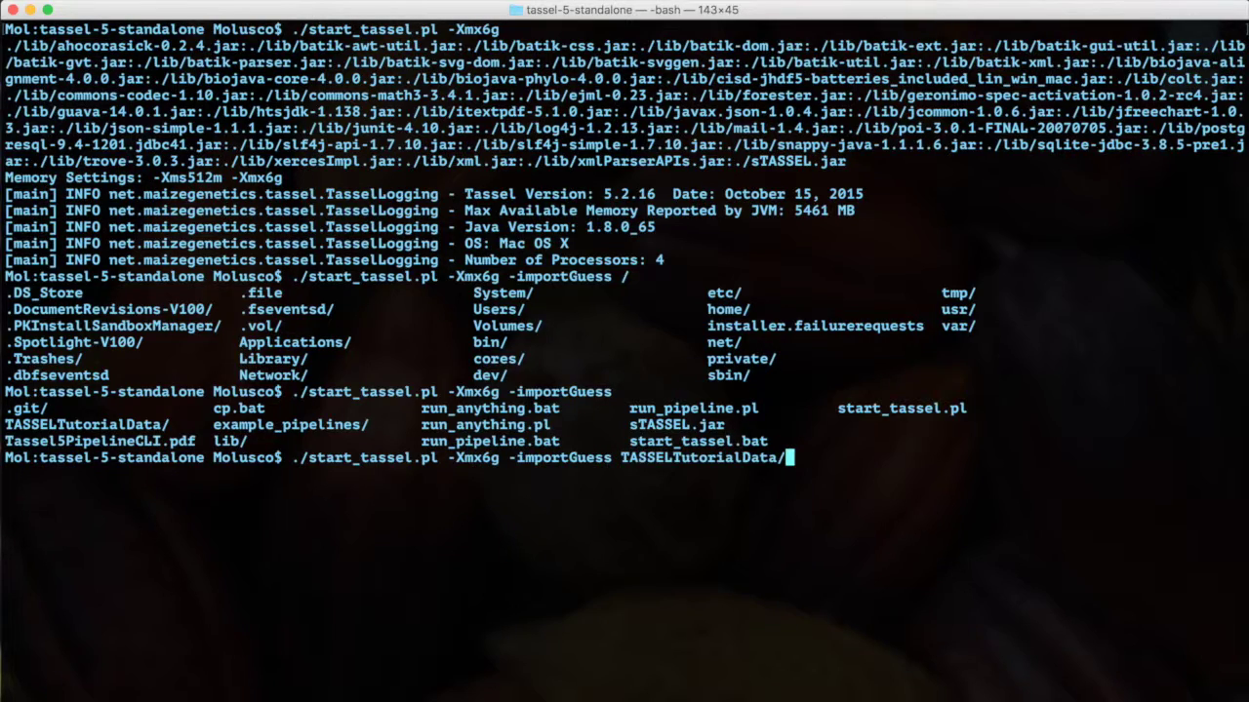
{"action": "type", "text": "d"}
{"action": "key", "text": "Tab"}
{"action": "key", "text": "Tab"}
{"action": "key", "text": "Tab"}
{"action": "key", "text": "Tab"}
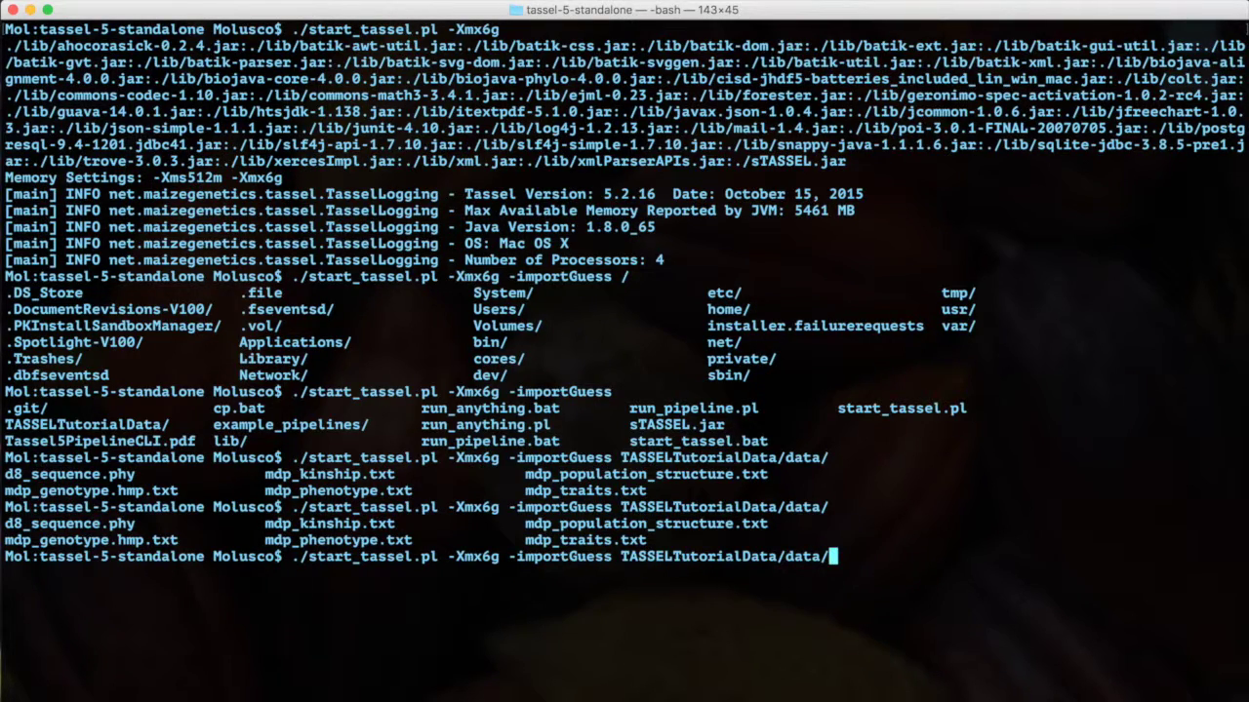
{"action": "type", "text": "m"}
{"action": "key", "text": "Tab"}
{"action": "type", "text": "g"}
{"action": "key", "text": "Tab"}
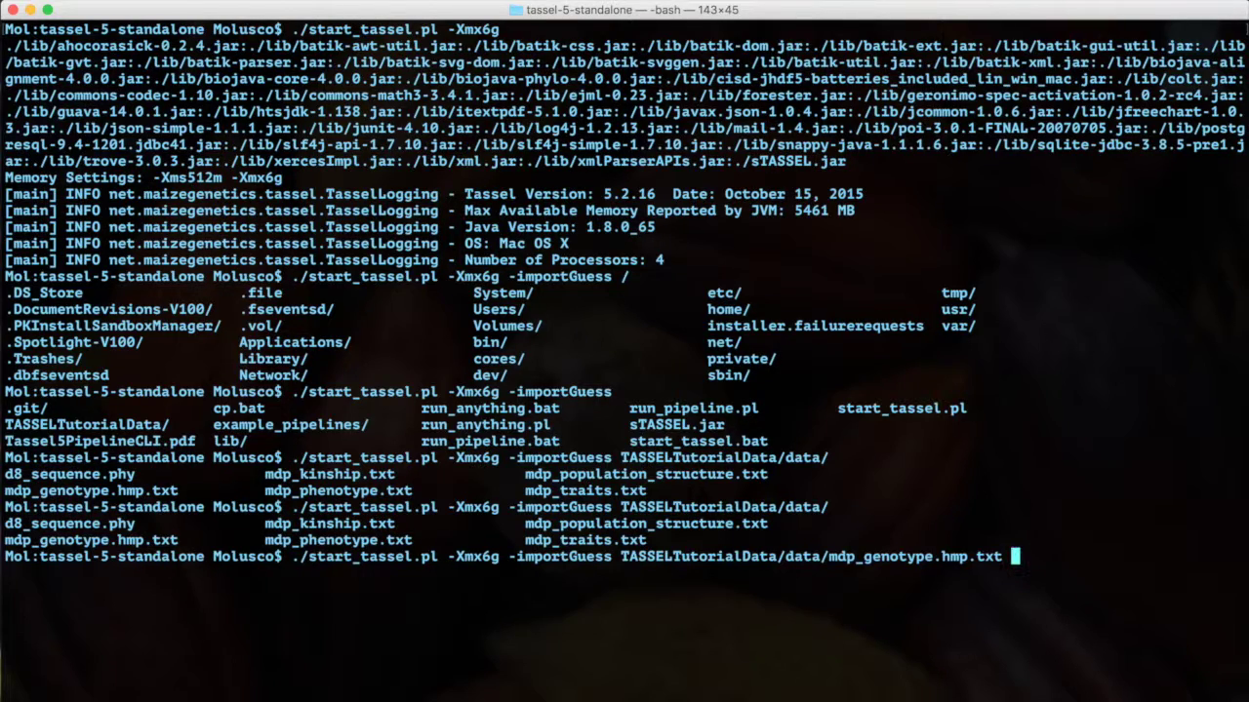
{"action": "type", "text": "-"}
{"action": "type", "text": "filterA"}
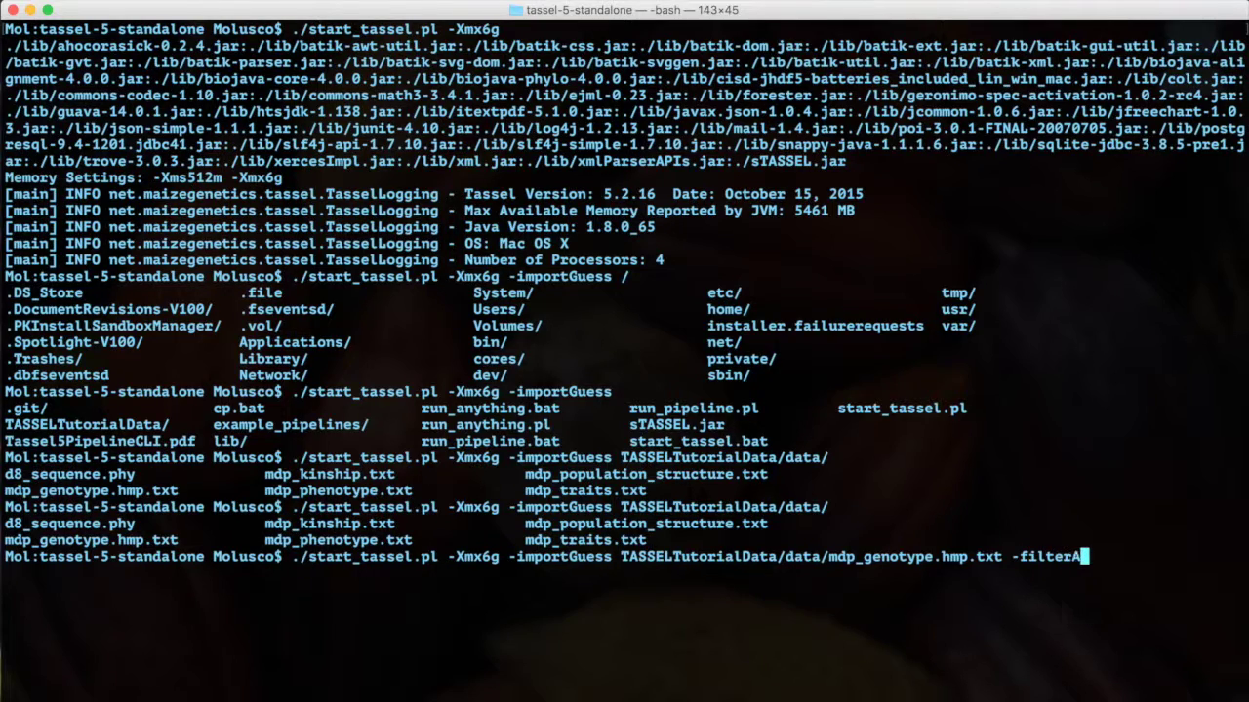
{"action": "type", "text": "lign -"}
{"action": "type", "text": "fil"}
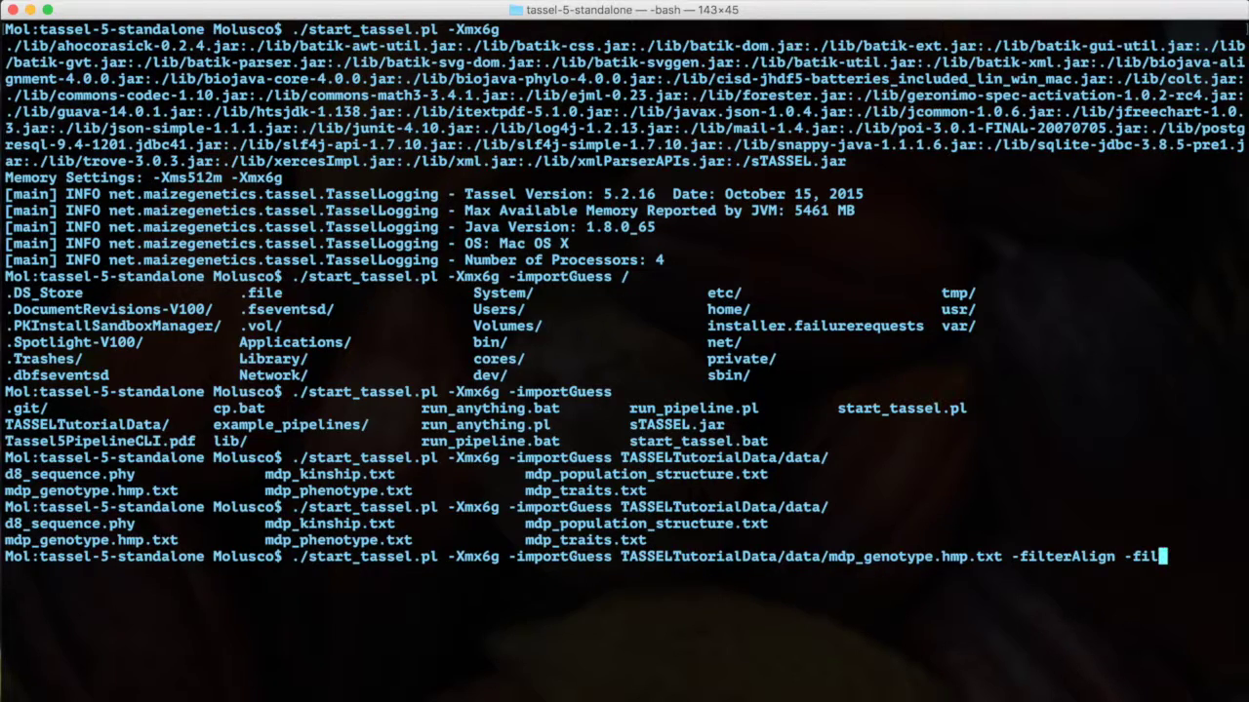
{"action": "type", "text": "terA"}
{"action": "type", "text": "lo"}
Add -filterAlign -filterAlignMinFreq 0.05 and run, loading a filtered 2559-site alignment
{"action": "key", "text": "BackSpace"}
{"action": "type", "text": "i"}
{"action": "type", "text": "gn"}
{"action": "type", "text": "MinFreq "}
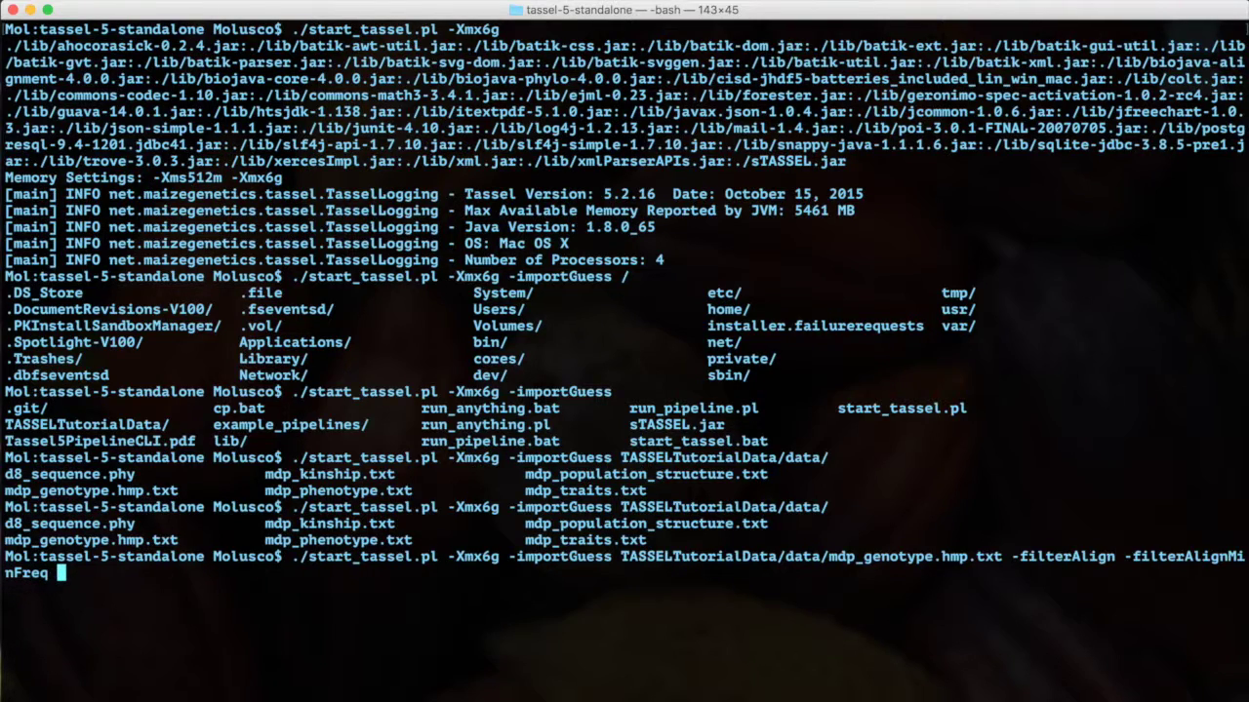
{"action": "type", "text": "0.05"}
{"action": "key", "text": "Return"}
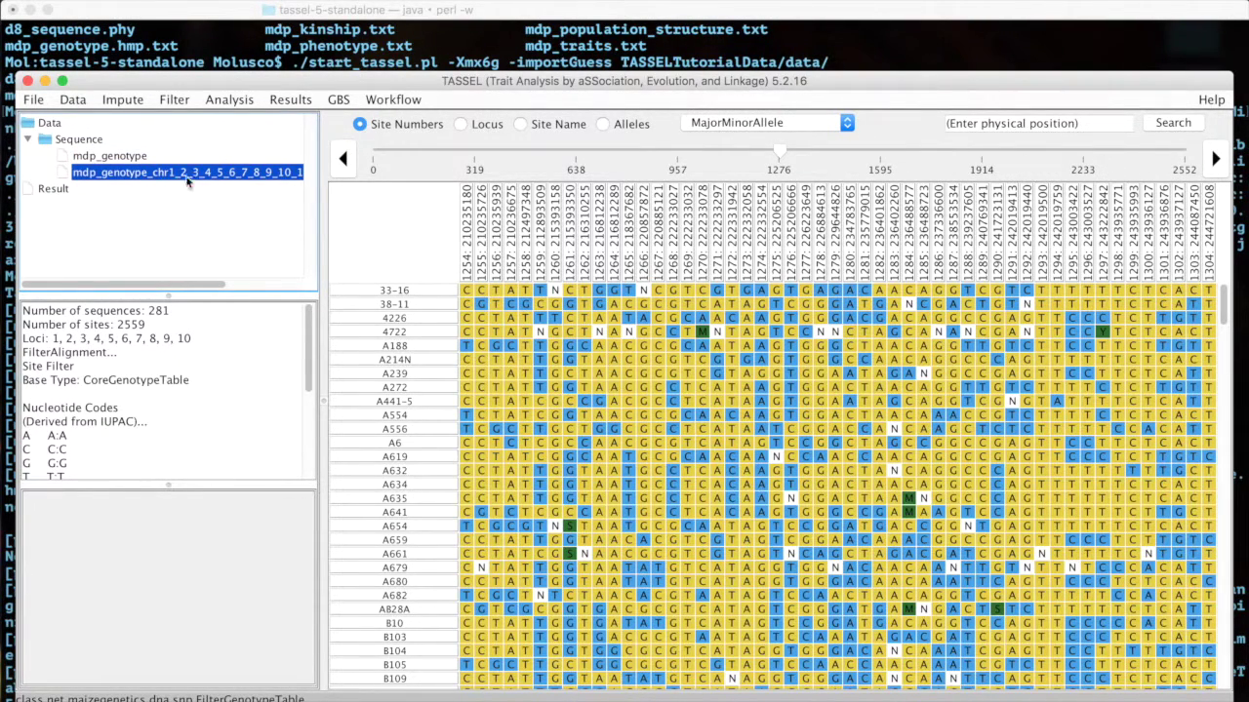
View the original mdp_genotype table, then the filtered 2559-site table, and close TASSEL
{"action": "left_click", "coordinate": [109, 156]}
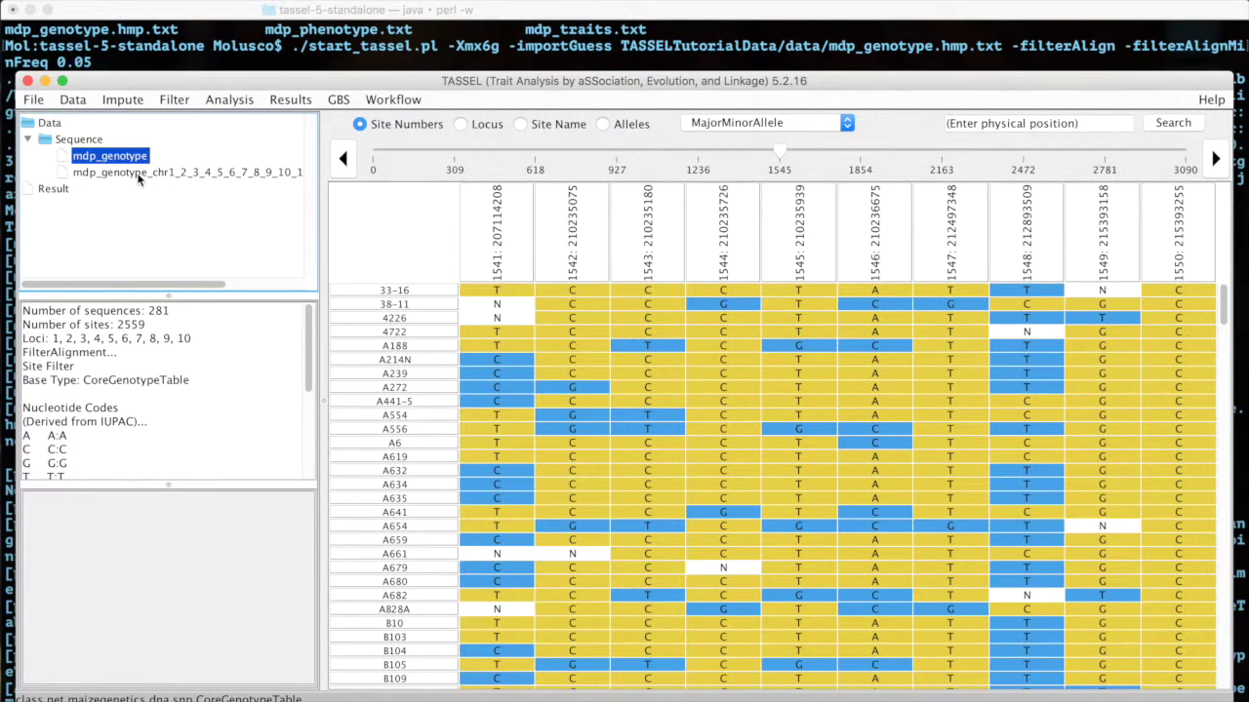
{"action": "left_click", "coordinate": [138, 173]}
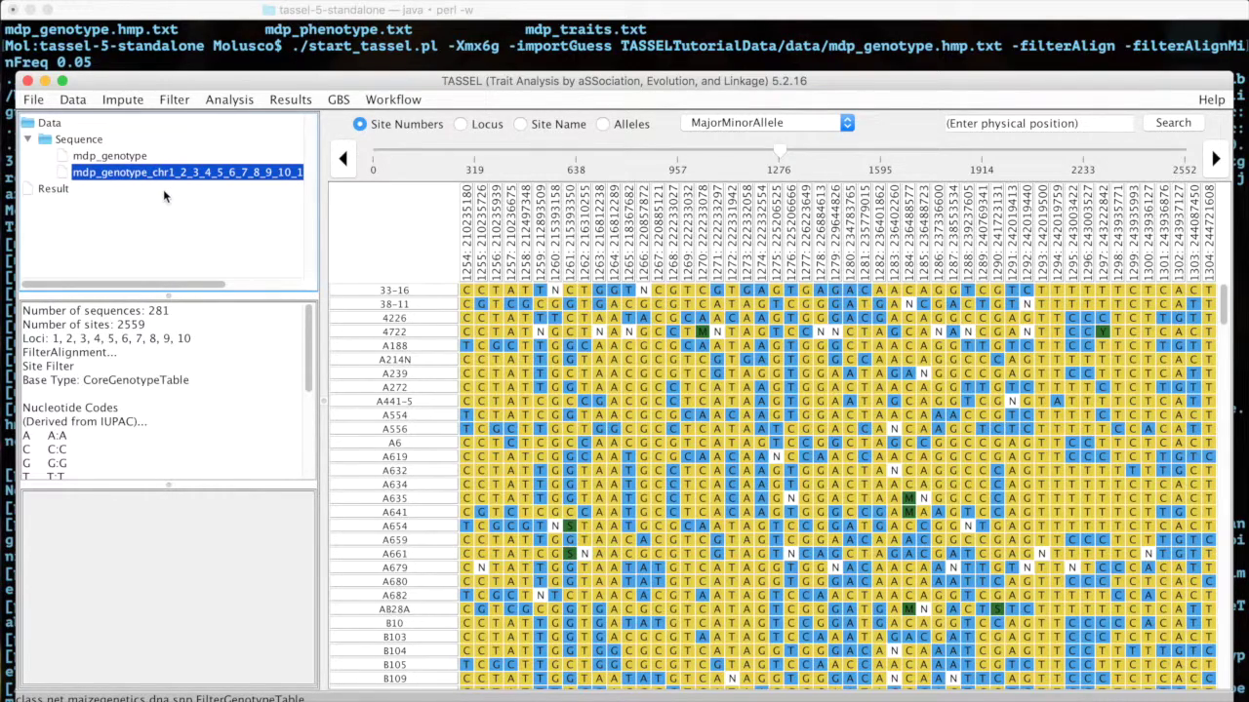
{"action": "left_click", "coordinate": [27, 81]}
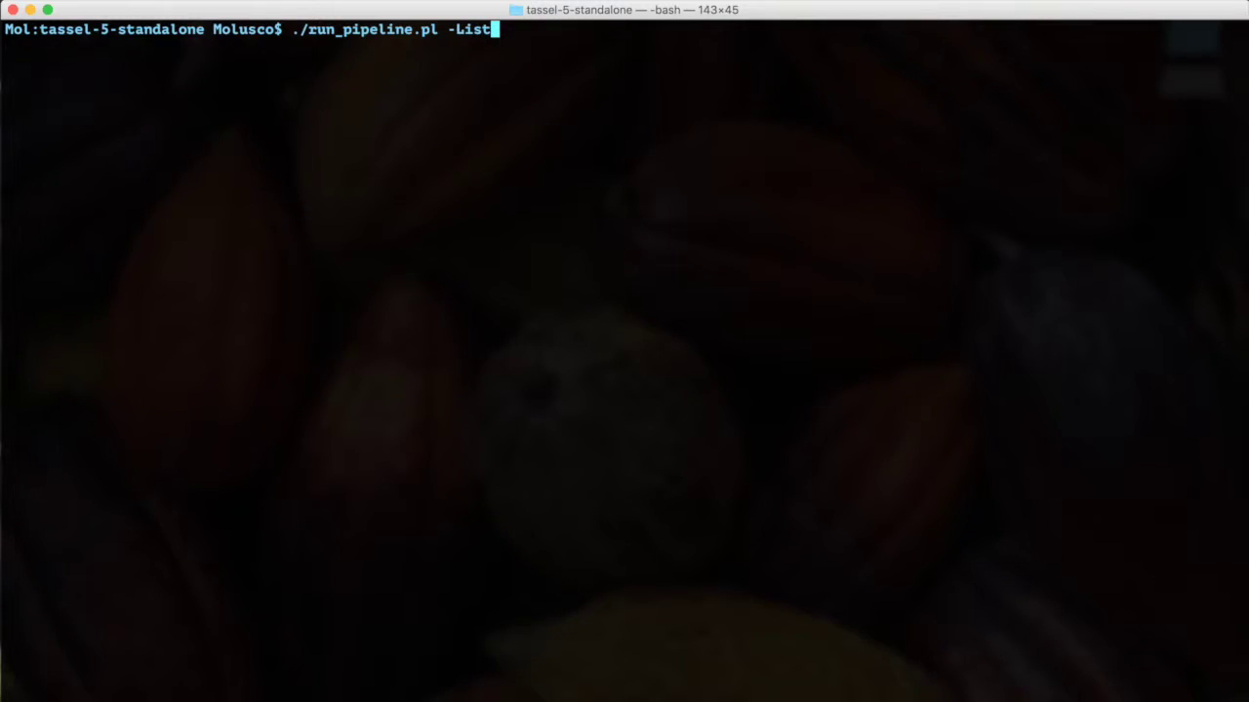
{"action": "type", "text": "Plugins"}
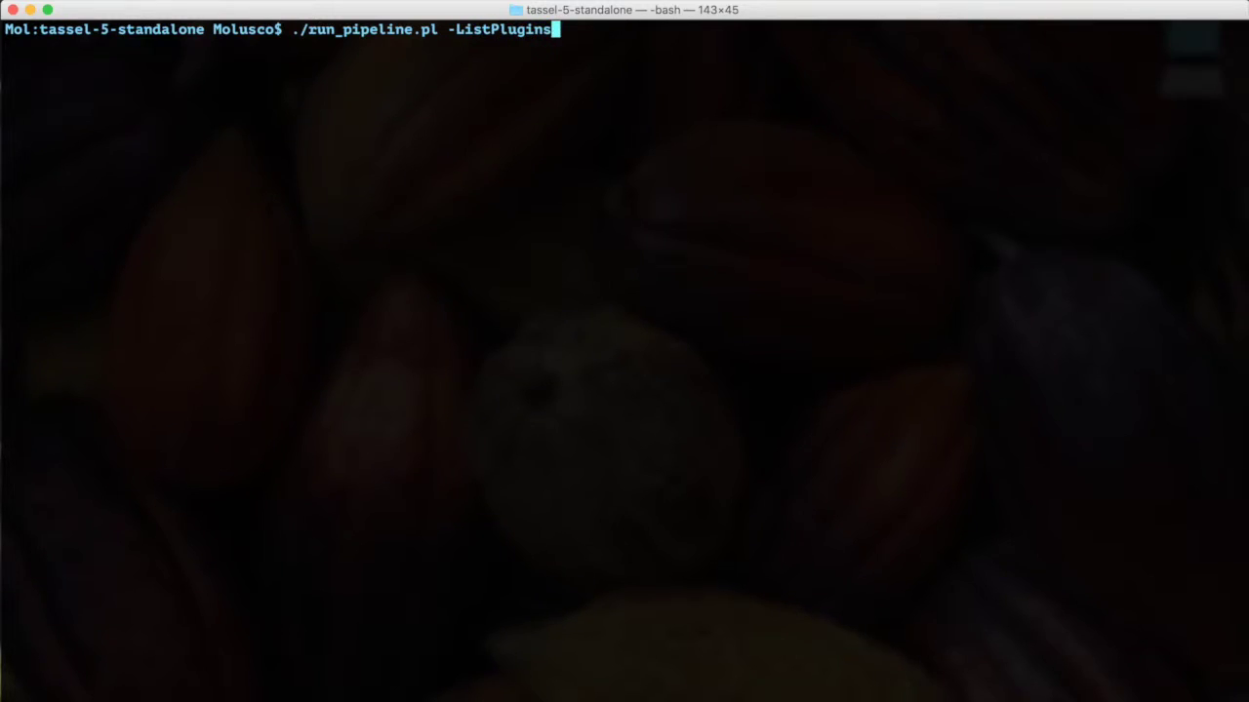
{"action": "key", "text": "Return"}
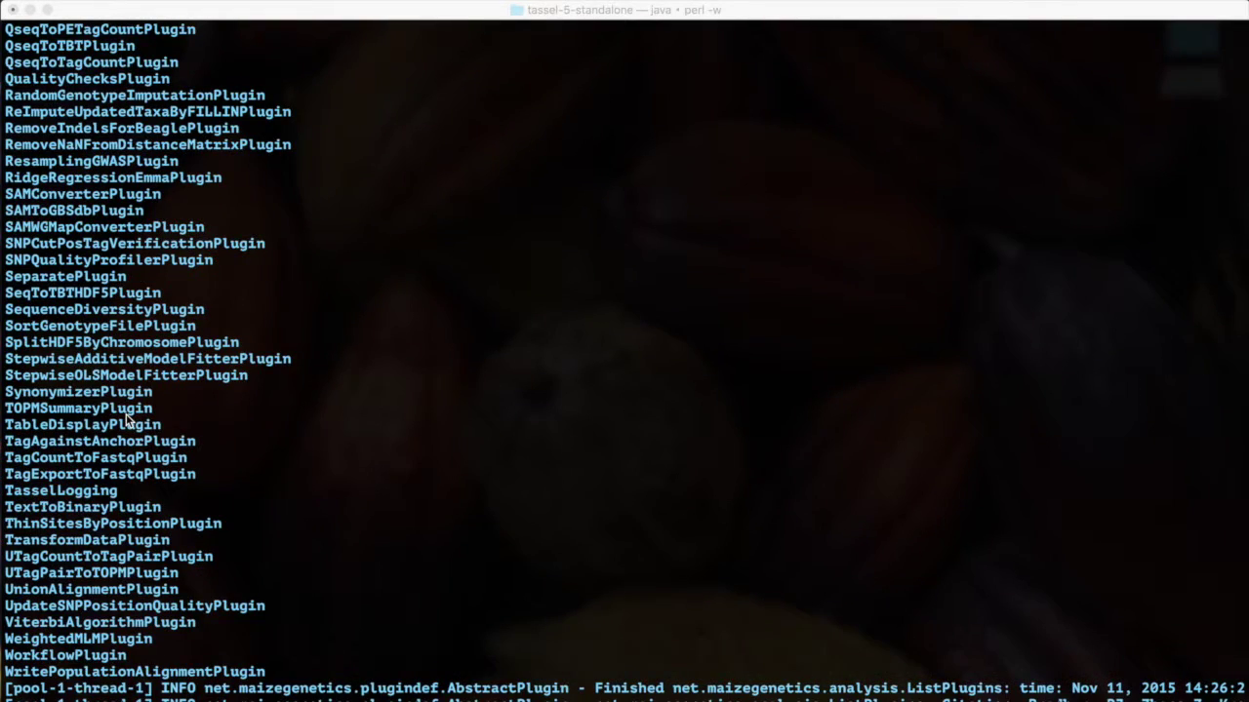
{"action": "scroll", "coordinate": [127, 417], "scroll_direction": "up", "scroll_amount": 3}
{"action": "scroll", "coordinate": [127, 417], "scroll_direction": "down", "scroll_amount": 3}
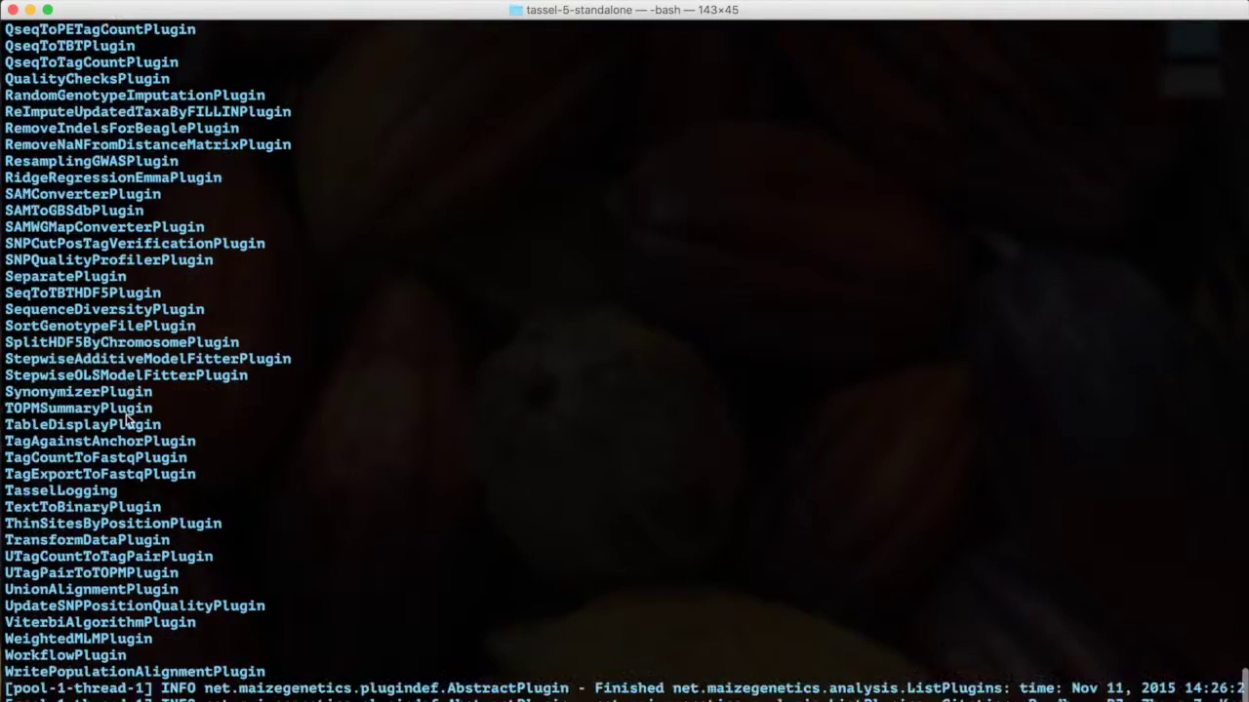
{"action": "scroll", "coordinate": [127, 417], "scroll_direction": "up", "scroll_amount": 3}
{"action": "scroll", "coordinate": [127, 418], "scroll_direction": "up", "scroll_amount": 3}
{"action": "scroll", "coordinate": [127, 417], "scroll_direction": "up", "scroll_amount": 3}
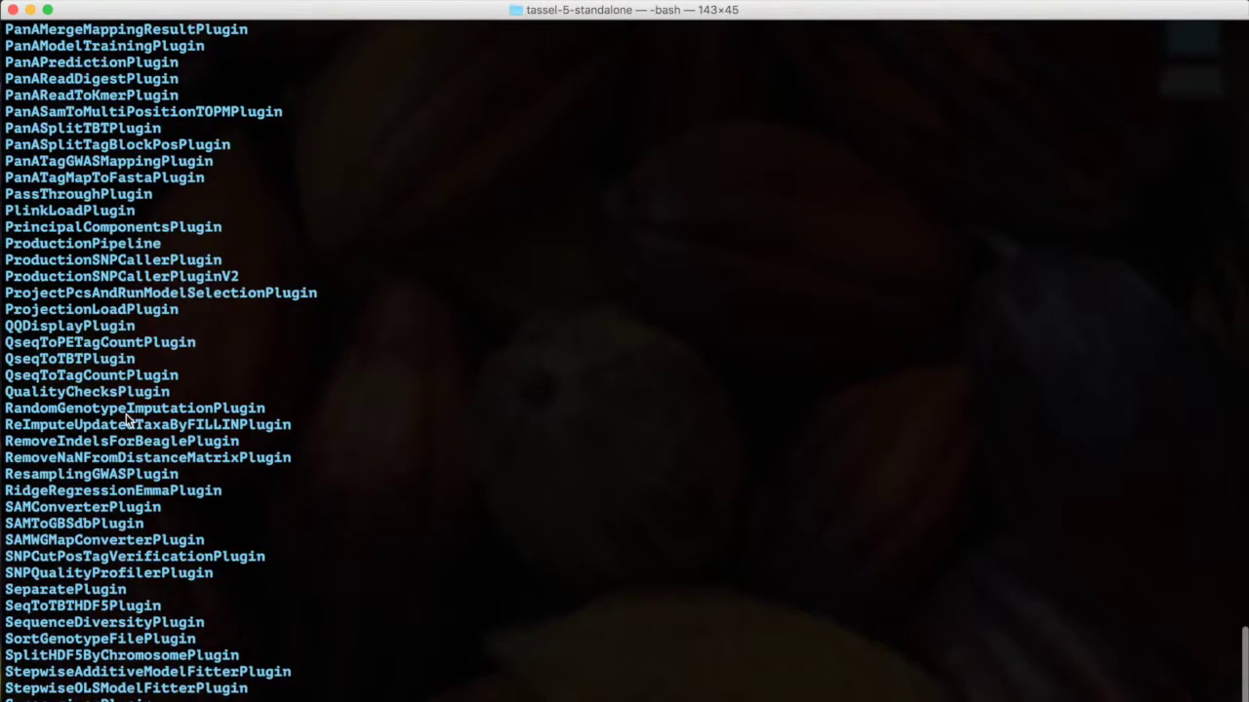
{"action": "scroll", "coordinate": [127, 418], "scroll_direction": "up", "scroll_amount": 3}
{"action": "scroll", "coordinate": [127, 418], "scroll_direction": "up", "scroll_amount": 3}
{"action": "scroll", "coordinate": [127, 418], "scroll_direction": "up", "scroll_amount": 3}
{"action": "scroll", "coordinate": [127, 418], "scroll_direction": "up", "scroll_amount": 3}
{"action": "scroll", "coordinate": [127, 417], "scroll_direction": "up", "scroll_amount": 3}
{"action": "scroll", "coordinate": [127, 417], "scroll_direction": "up", "scroll_amount": 3}
{"action": "scroll", "coordinate": [127, 418], "scroll_direction": "up", "scroll_amount": 3}
{"action": "scroll", "coordinate": [126, 418], "scroll_direction": "up", "scroll_amount": 3}
{"action": "scroll", "coordinate": [127, 417], "scroll_direction": "up", "scroll_amount": 3}
{"action": "scroll", "coordinate": [127, 417], "scroll_direction": "up", "scroll_amount": 5}
{"action": "scroll", "coordinate": [127, 417], "scroll_direction": "up", "scroll_amount": 5}
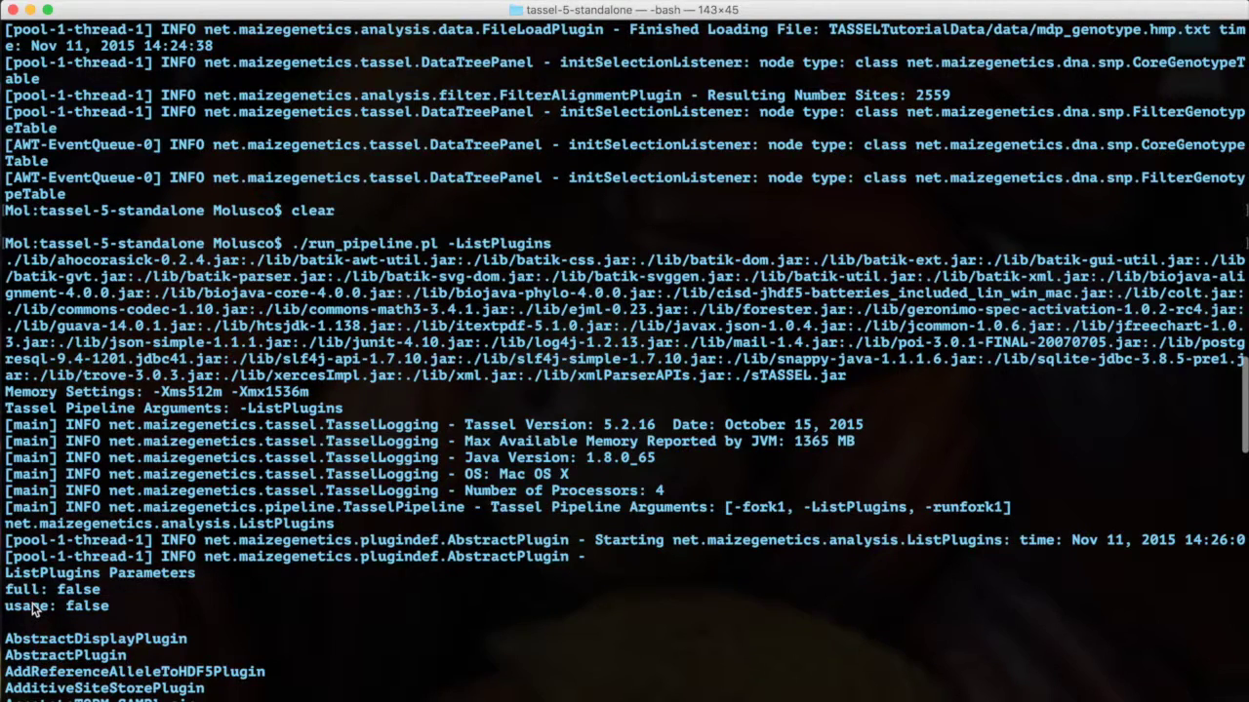
{"action": "scroll", "coordinate": [34, 608], "scroll_direction": "down", "scroll_amount": 10}
{"action": "scroll", "coordinate": [34, 609], "scroll_direction": "down", "scroll_amount": 10}
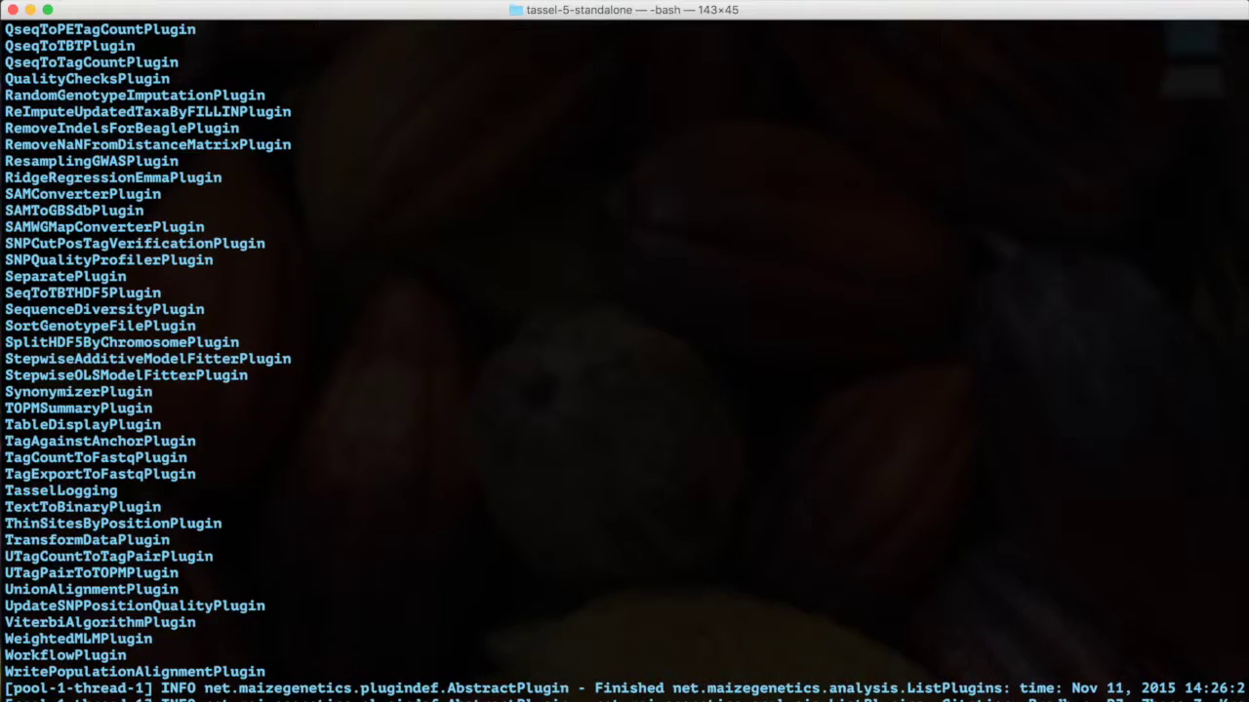
List all TASSEL plugins with full package names using -ListPlugins -full TRUE
{"action": "key", "text": "Return"}
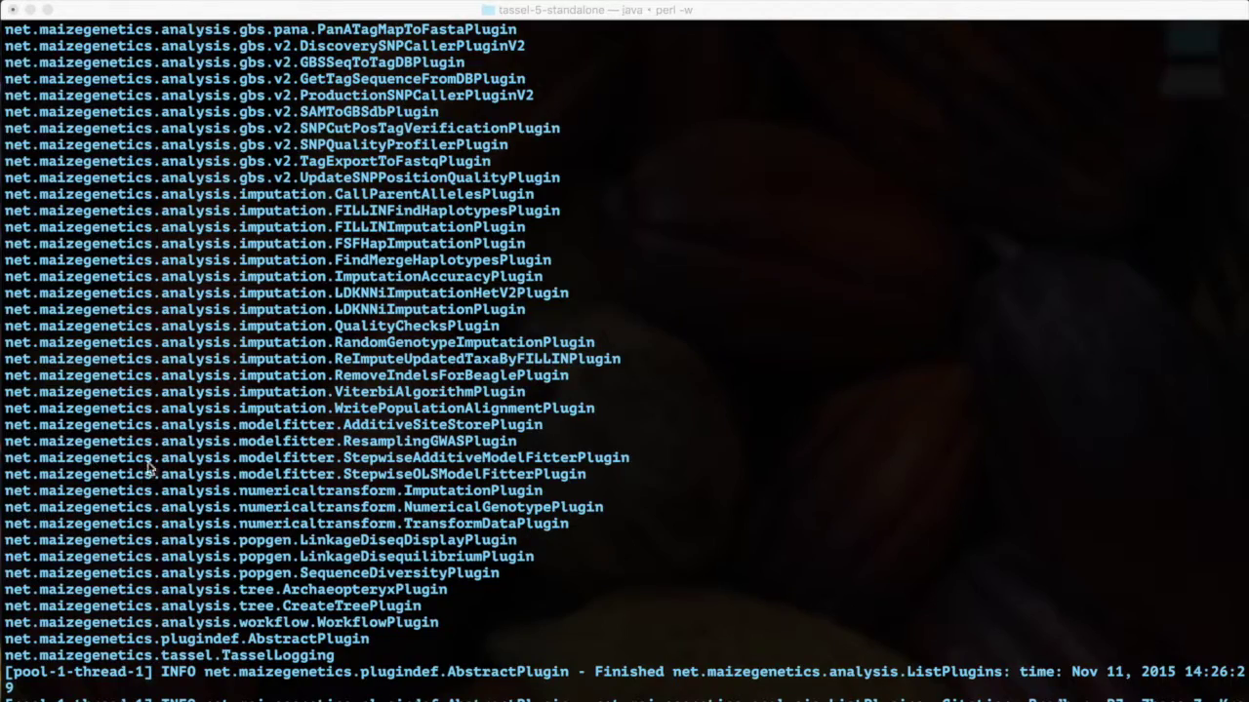
{"action": "scroll", "coordinate": [265, 437], "scroll_direction": "up", "scroll_amount": 2}
{"action": "scroll", "coordinate": [265, 437], "scroll_direction": "up", "scroll_amount": 5}
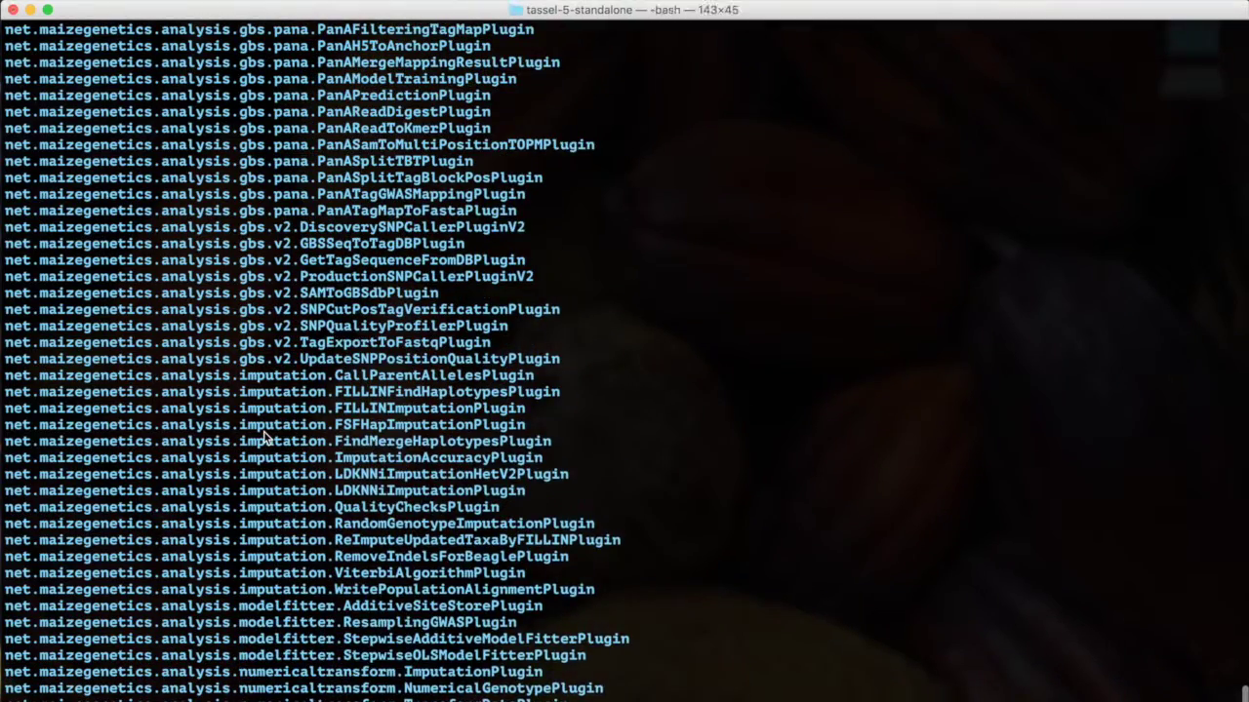
{"action": "scroll", "coordinate": [265, 437], "scroll_direction": "up", "scroll_amount": 5}
{"action": "scroll", "coordinate": [266, 437], "scroll_direction": "down", "scroll_amount": 5}
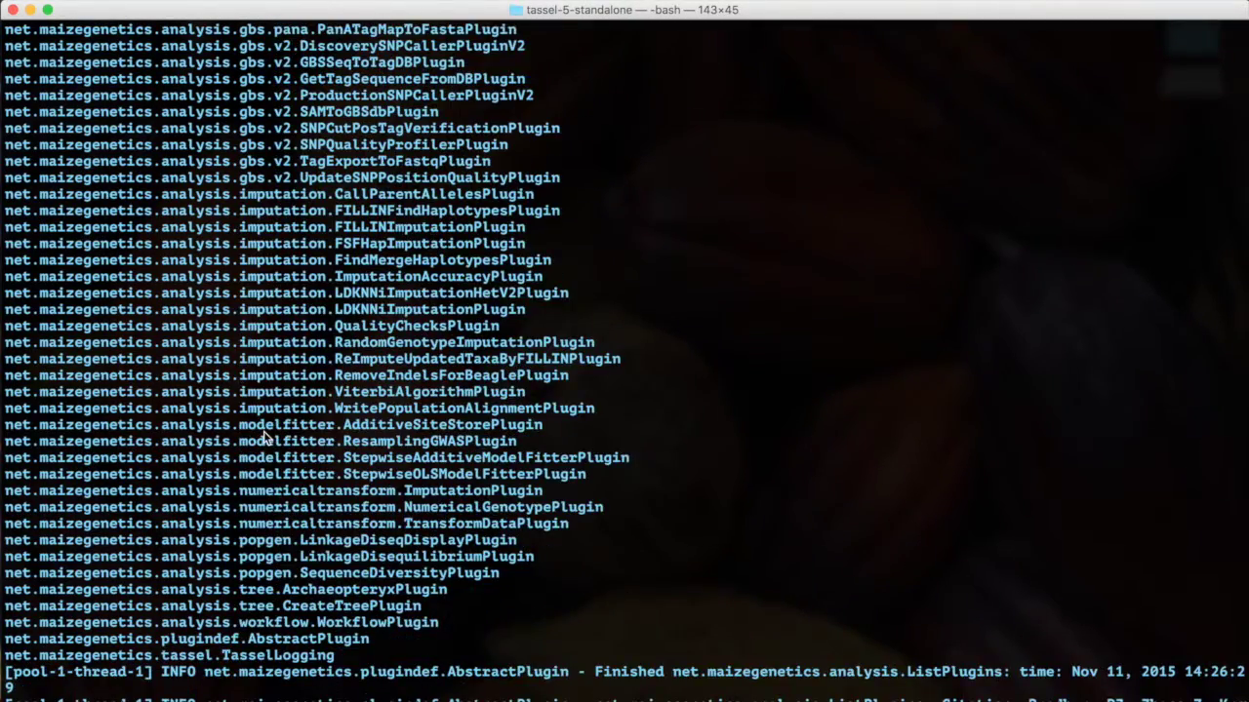
{"action": "scroll", "coordinate": [266, 437], "scroll_direction": "down", "scroll_amount": 5}
{"action": "type", "text": "./run_pipeline.pl -ListPlugins -usage TRUE"}
List all TASSEL plugins with their usage parameters using -ListPlugins -usage TRUE
{"action": "key", "text": "Return"}
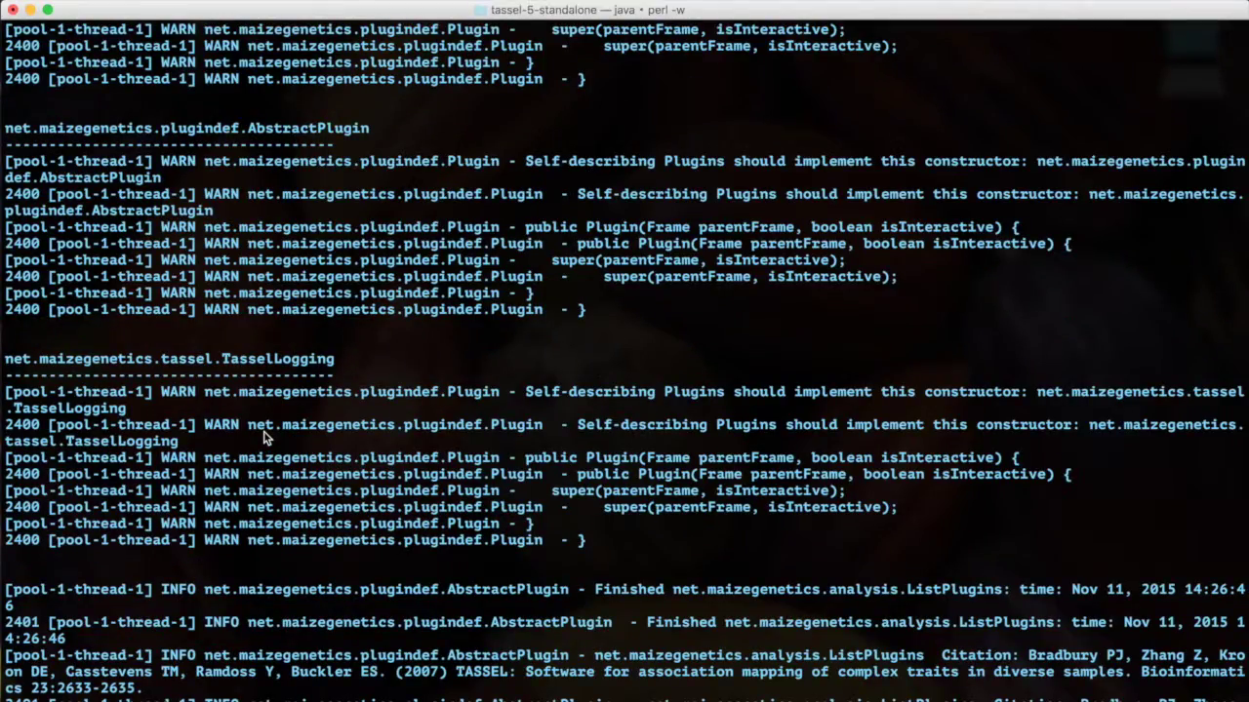
{"action": "scroll", "coordinate": [263, 437], "scroll_direction": "up", "scroll_amount": 5}
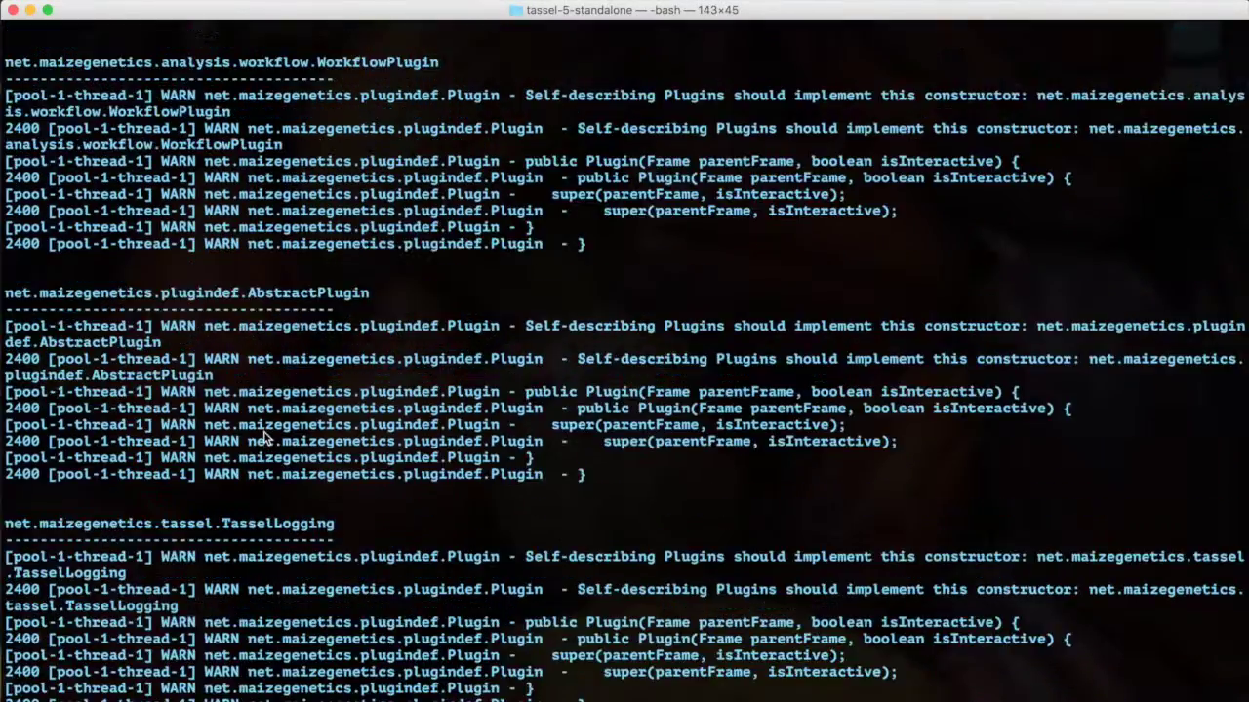
{"action": "scroll", "coordinate": [264, 437], "scroll_direction": "up", "scroll_amount": 5}
{"action": "scroll", "coordinate": [264, 438], "scroll_direction": "up", "scroll_amount": 5}
{"action": "scroll", "coordinate": [263, 437], "scroll_direction": "up", "scroll_amount": 5}
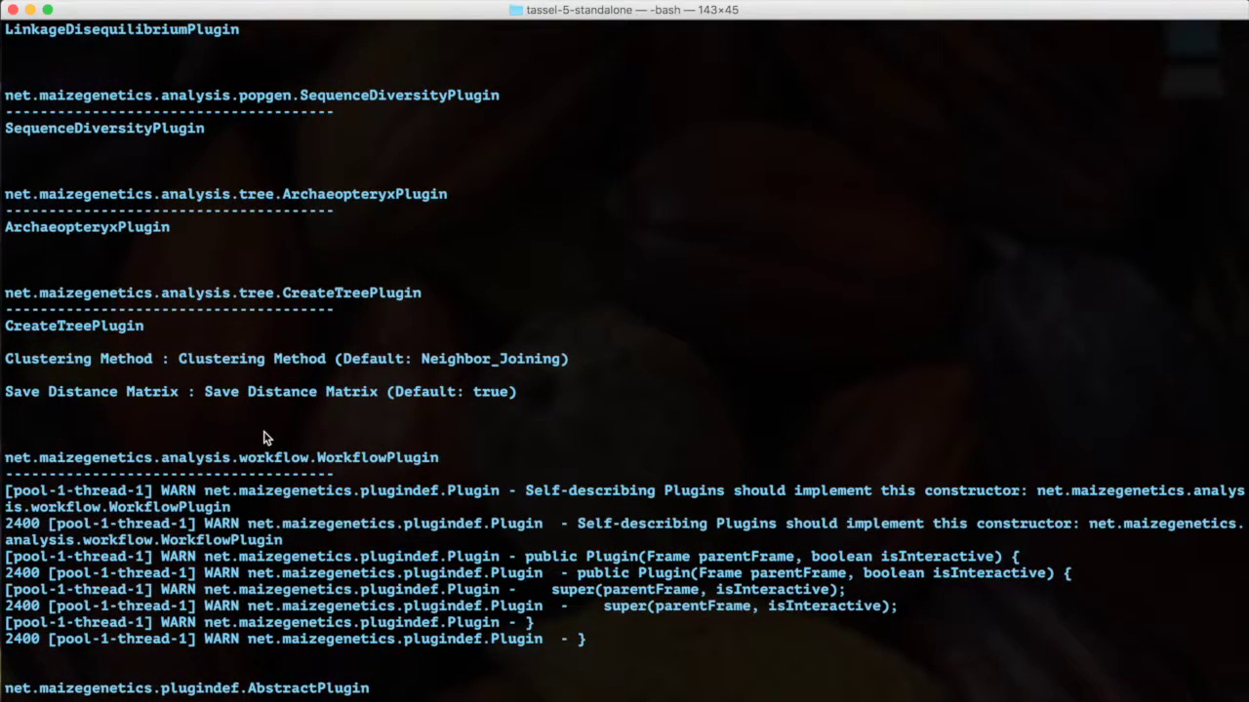
{"action": "scroll", "coordinate": [264, 438], "scroll_direction": "down", "scroll_amount": 5}
{"action": "scroll", "coordinate": [264, 437], "scroll_direction": "down", "scroll_amount": 10}
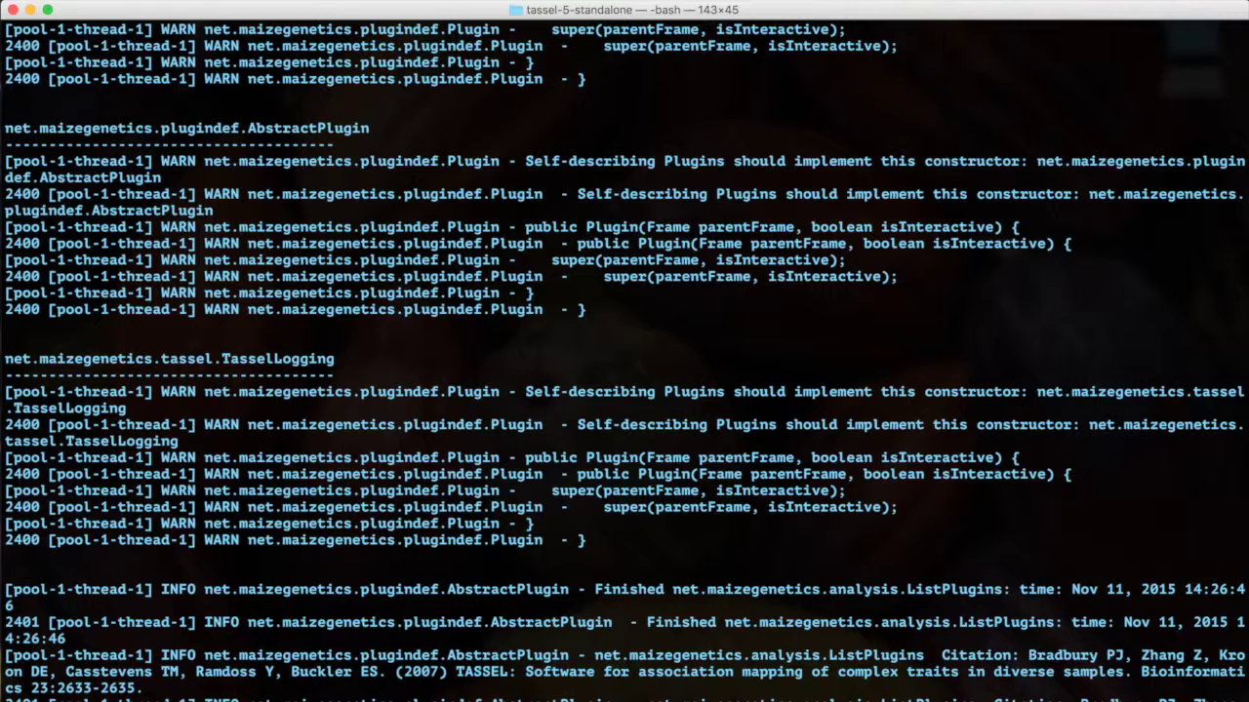
Page through the usage listing in less to FixedEffectLMPlugin, highlighting 'Analyze', then quit the pager
{"action": "key", "text": "Return"}
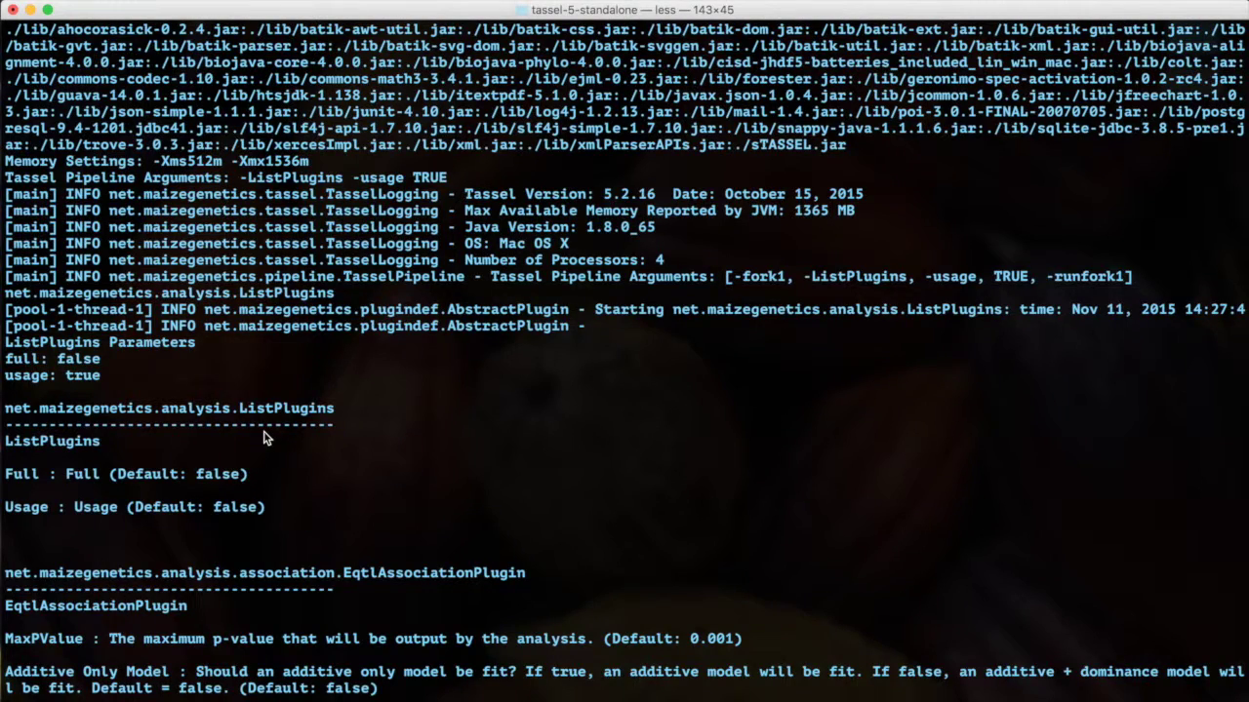
{"action": "scroll", "coordinate": [263, 439], "scroll_direction": "down", "scroll_amount": 5}
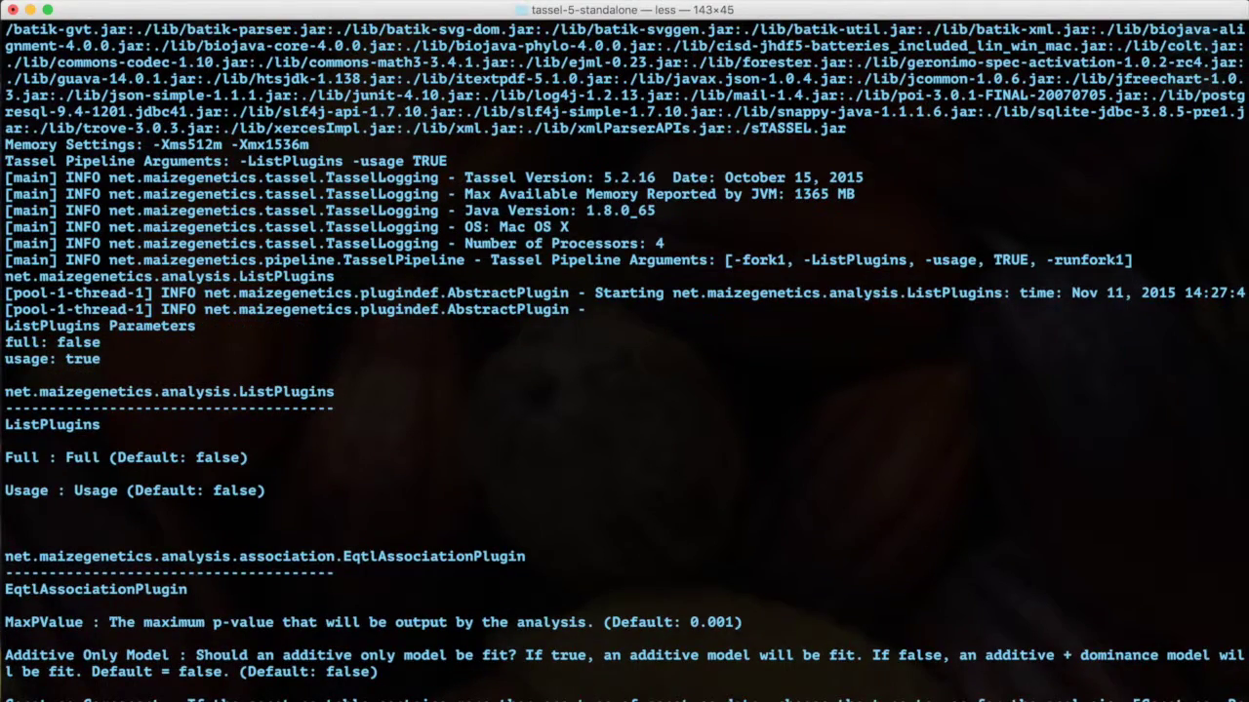
{"action": "scroll", "coordinate": [624, 352], "scroll_direction": "down", "scroll_amount": 3}
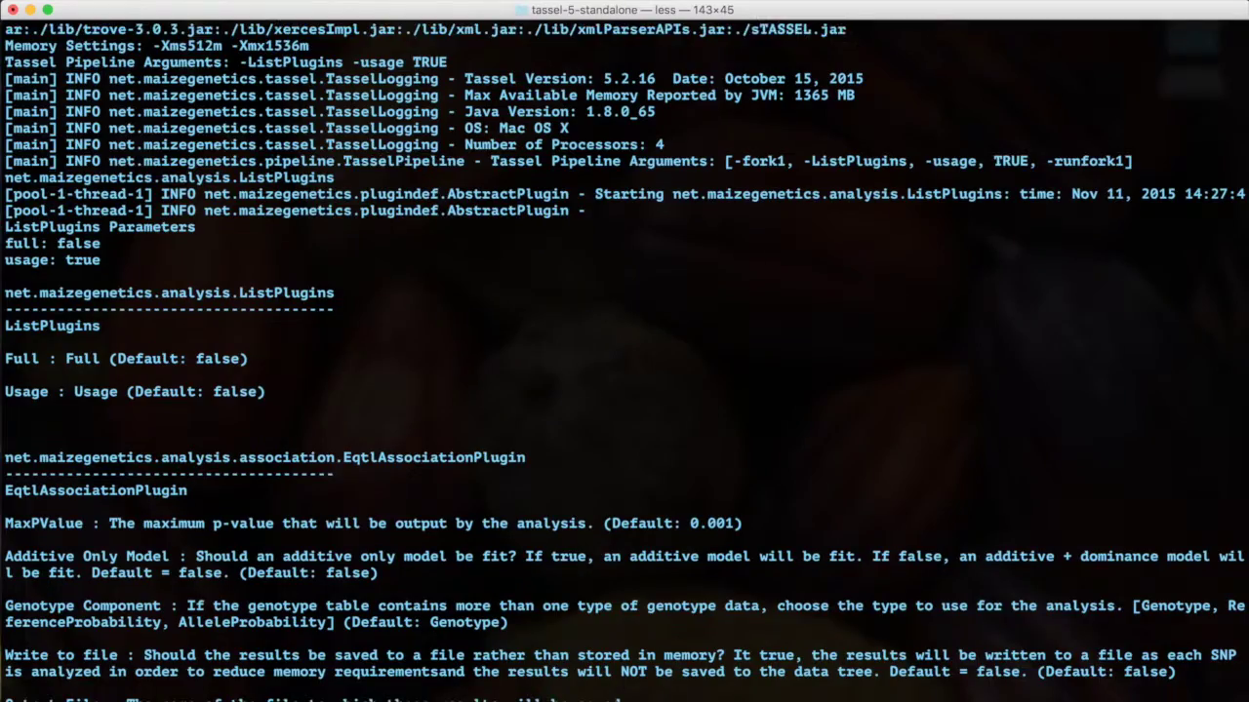
{"action": "scroll", "coordinate": [625, 351], "scroll_direction": "down", "scroll_amount": 3}
{"action": "scroll", "coordinate": [624, 351], "scroll_direction": "down", "scroll_amount": 2}
{"action": "scroll", "coordinate": [624, 352], "scroll_direction": "down", "scroll_amount": 2}
{"action": "scroll", "coordinate": [625, 351], "scroll_direction": "down", "scroll_amount": 4}
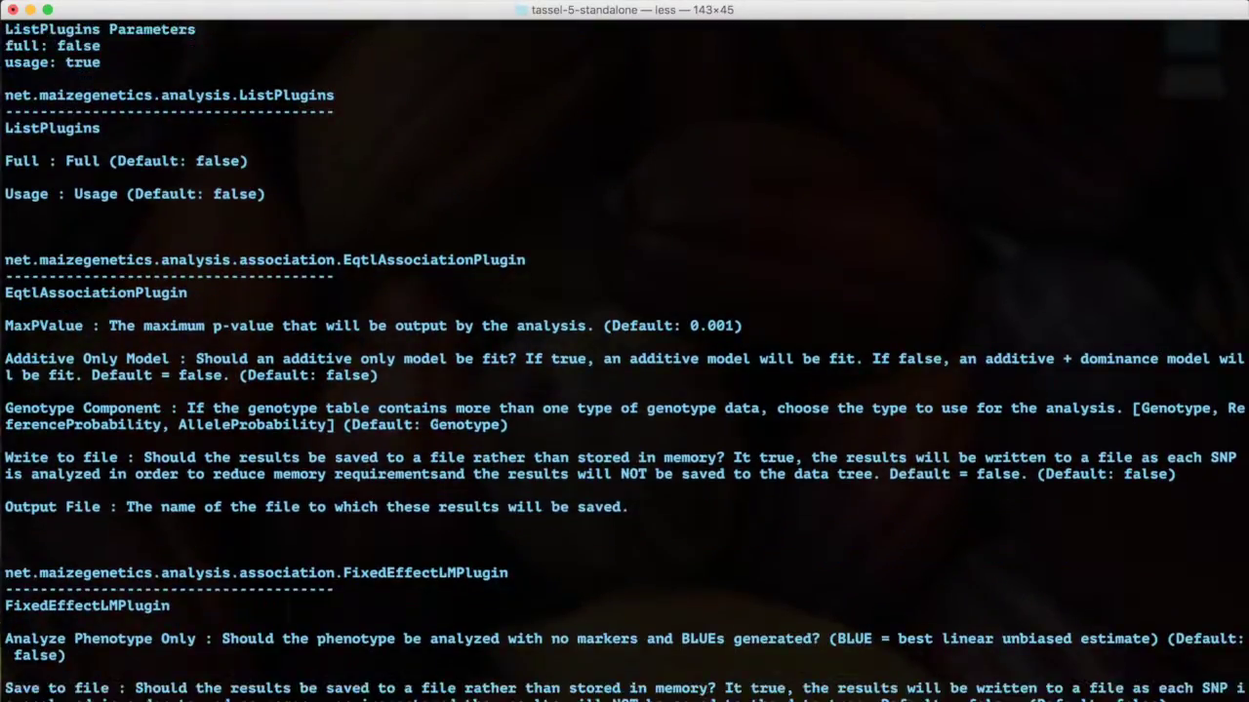
{"action": "scroll", "coordinate": [625, 351], "scroll_direction": "down", "scroll_amount": 4}
{"action": "scroll", "coordinate": [625, 351], "scroll_direction": "down", "scroll_amount": 4}
{"action": "scroll", "coordinate": [625, 351], "scroll_direction": "down", "scroll_amount": 4}
{"action": "scroll", "coordinate": [625, 351], "scroll_direction": "down", "scroll_amount": 4}
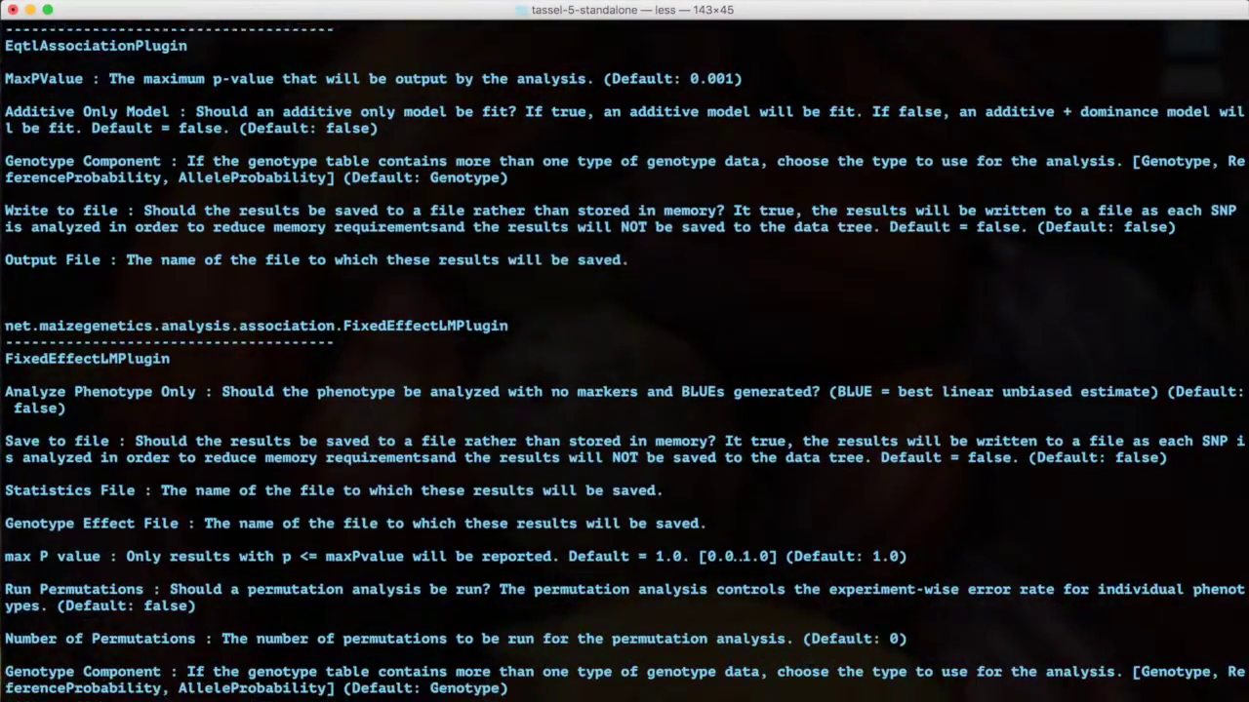
{"action": "scroll", "coordinate": [625, 351], "scroll_direction": "down", "scroll_amount": 3}
{"action": "scroll", "coordinate": [624, 351], "scroll_direction": "down", "scroll_amount": 3}
{"action": "scroll", "coordinate": [624, 351], "scroll_direction": "down", "scroll_amount": 3}
{"action": "scroll", "coordinate": [624, 351], "scroll_direction": "down", "scroll_amount": 1}
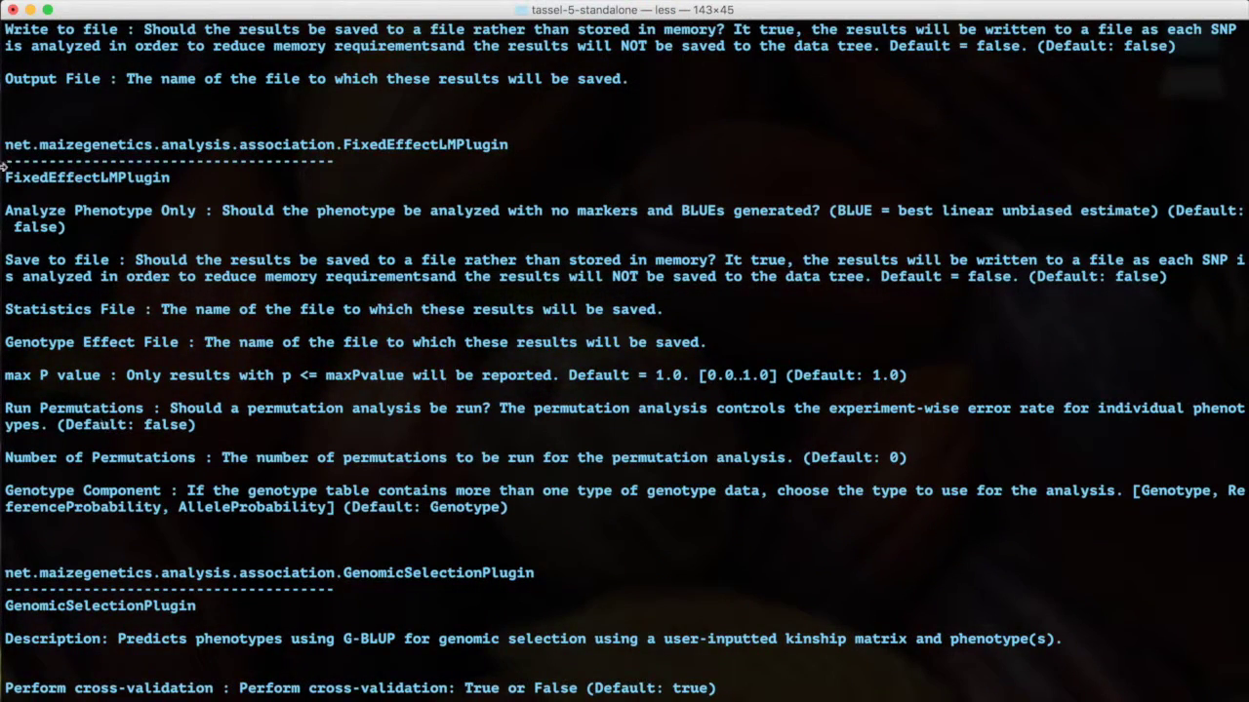
{"action": "left_click_drag", "start_coordinate": [6, 178], "coordinate": [185, 180]}
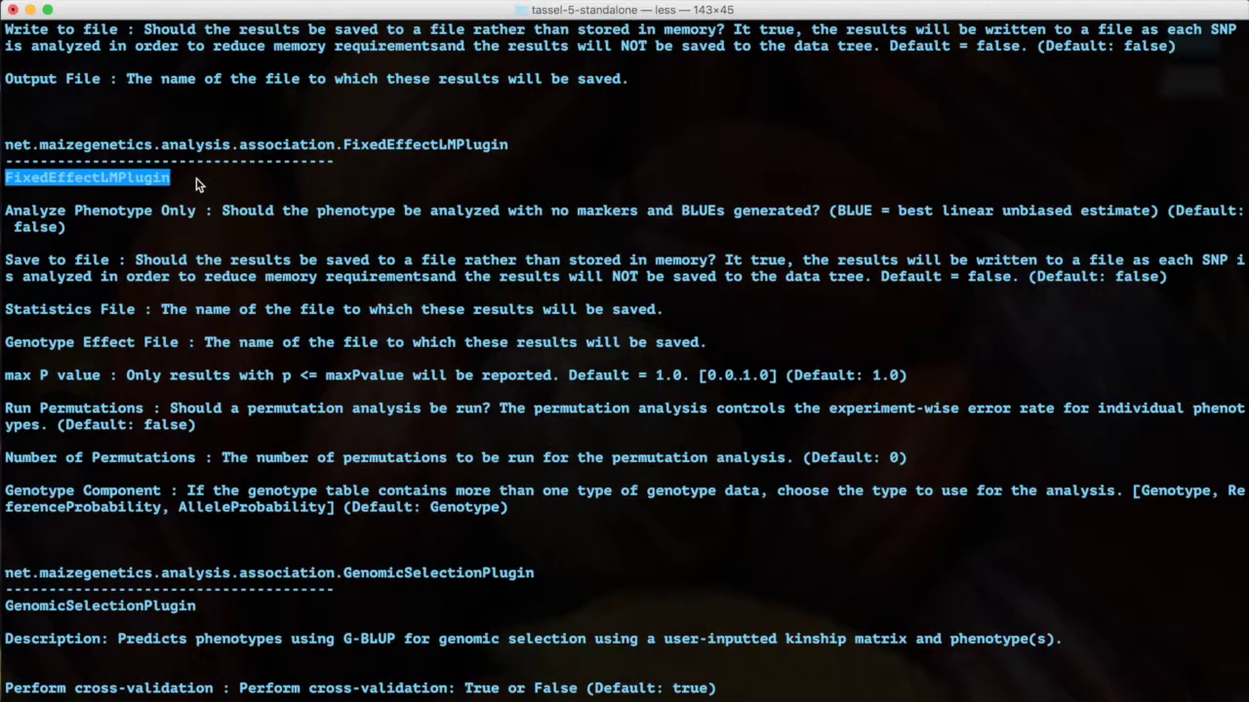
{"action": "double_click", "coordinate": [11, 212]}
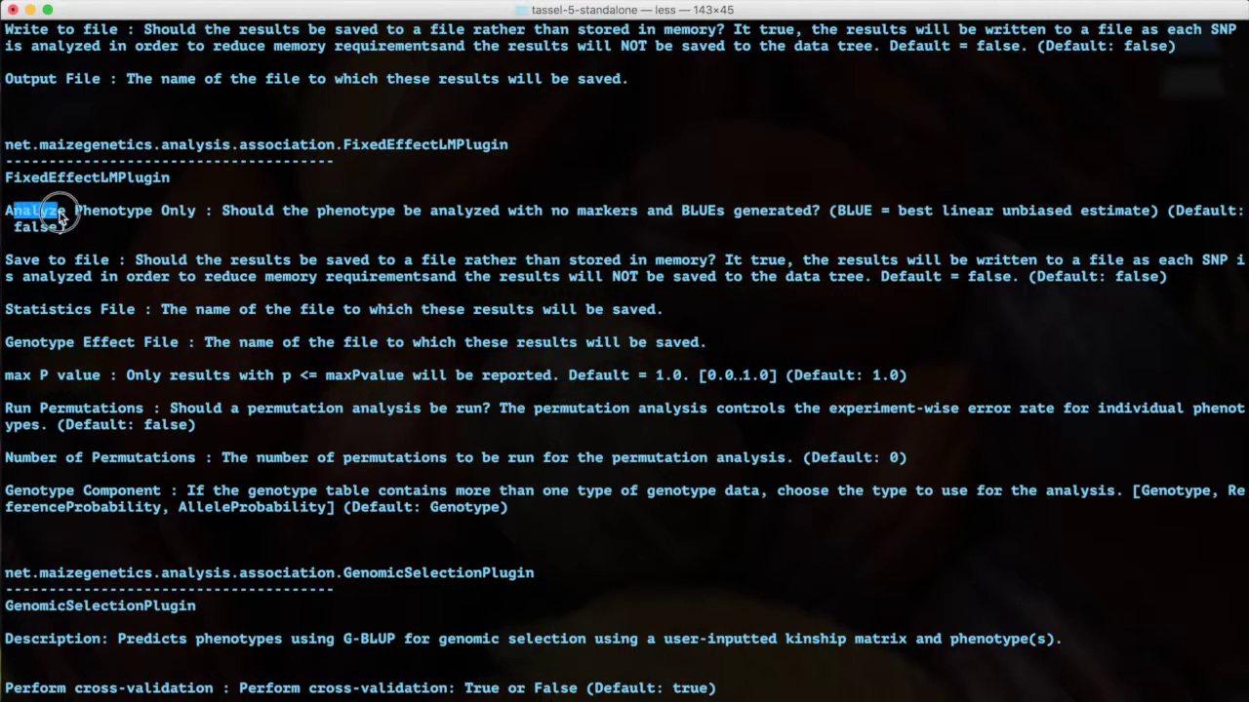
{"action": "left_click", "coordinate": [80, 290]}
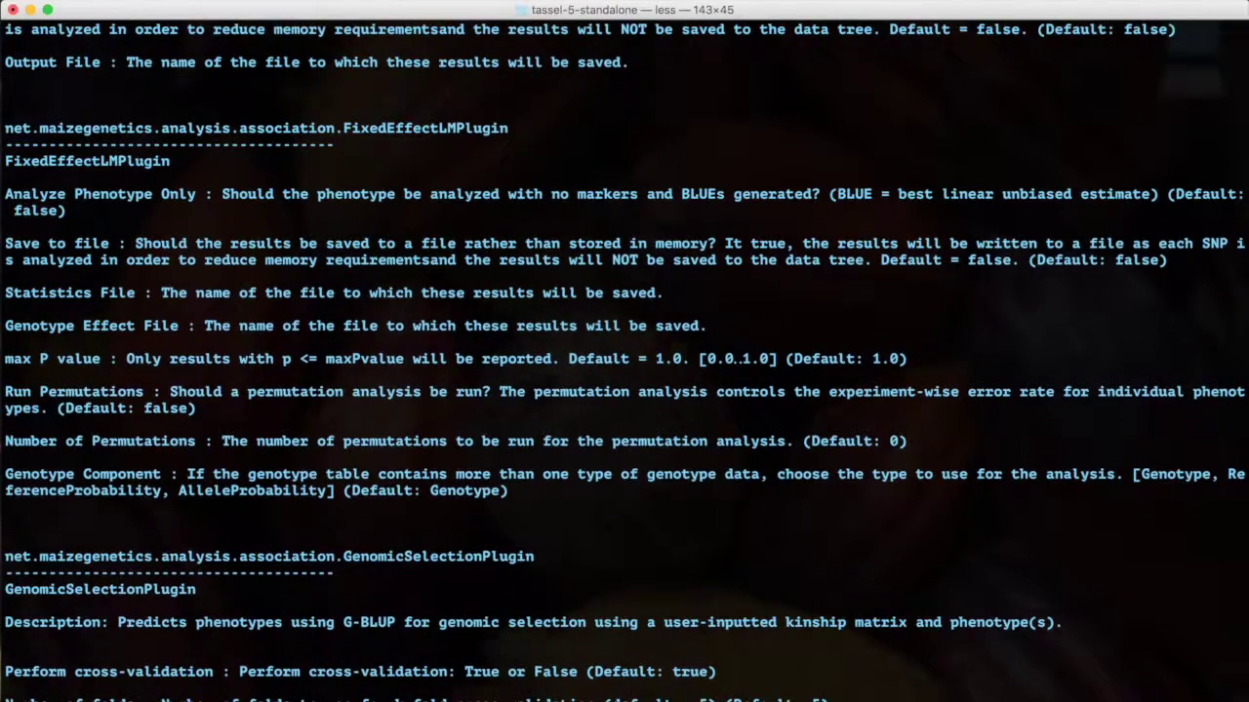
{"action": "scroll", "coordinate": [393, 582], "scroll_direction": "down", "scroll_amount": 5}
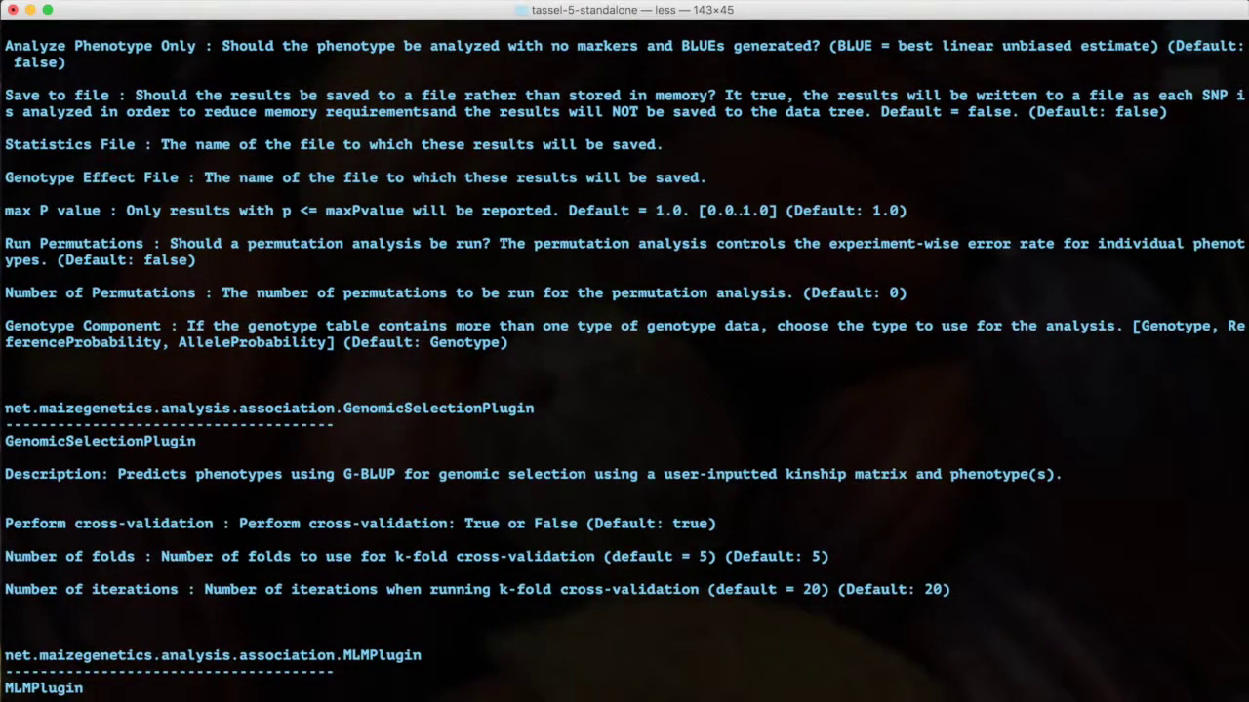
{"action": "scroll", "coordinate": [624, 390], "scroll_direction": "up", "scroll_amount": 2}
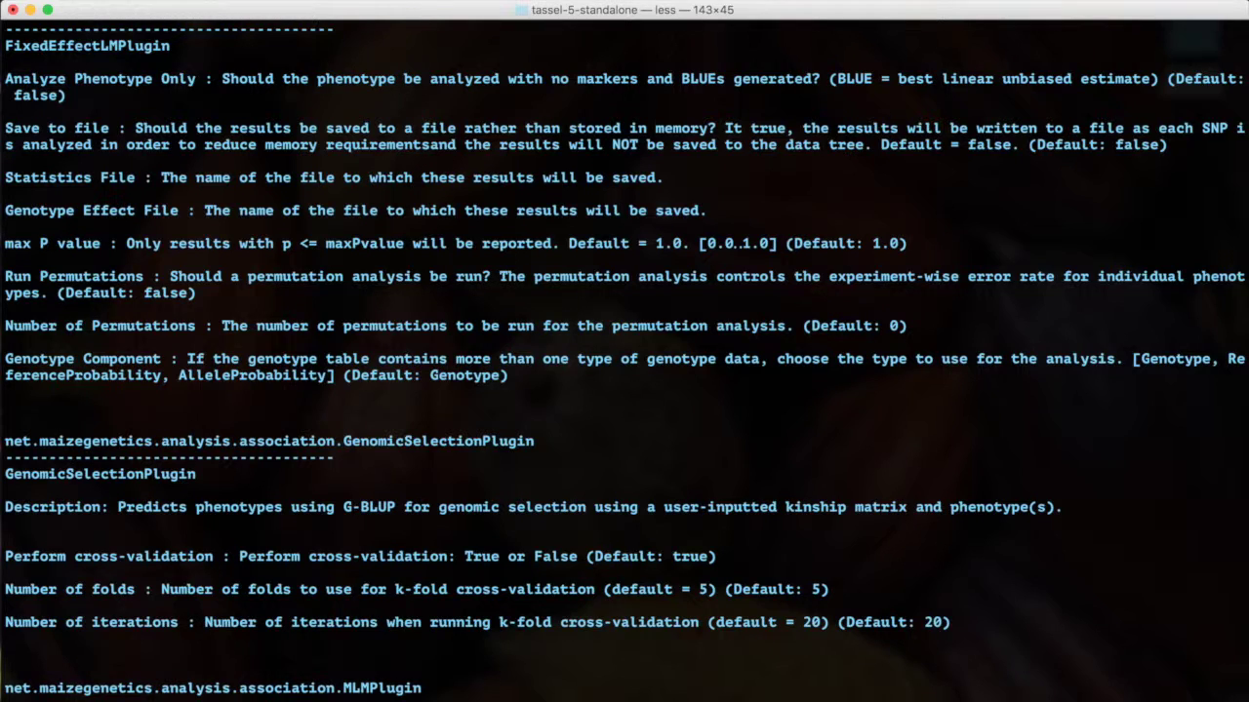
{"action": "key", "text": "q"}
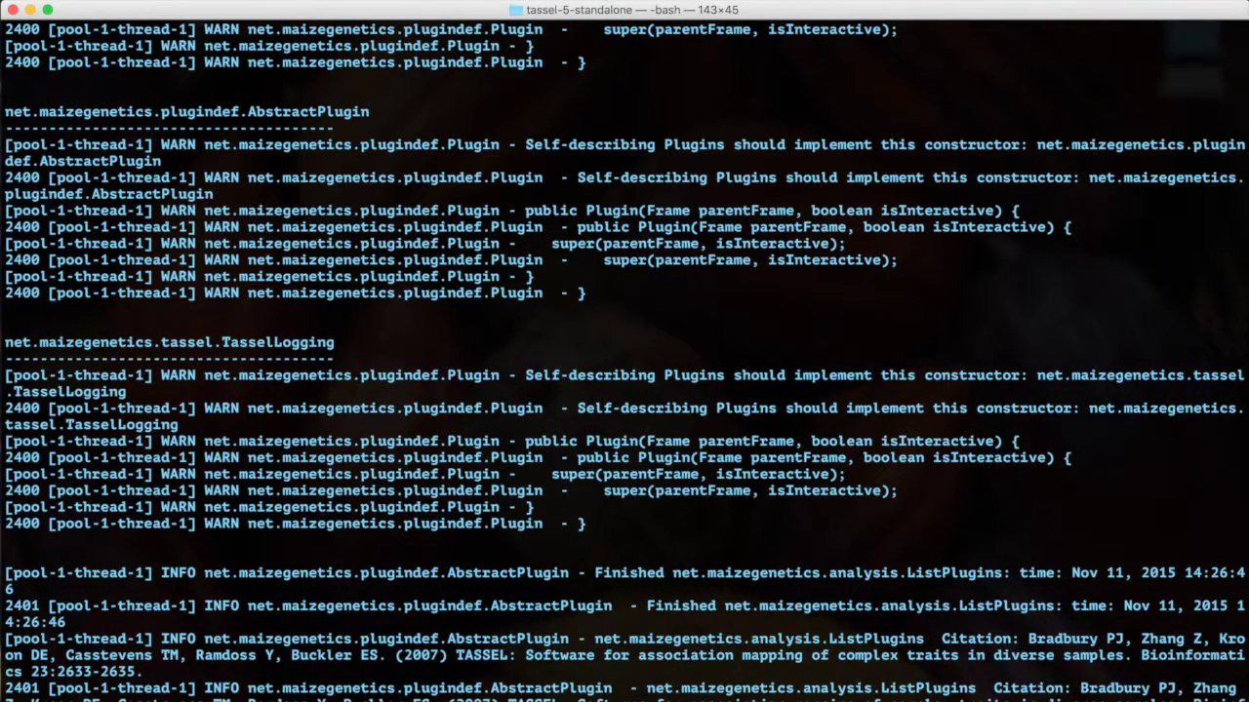